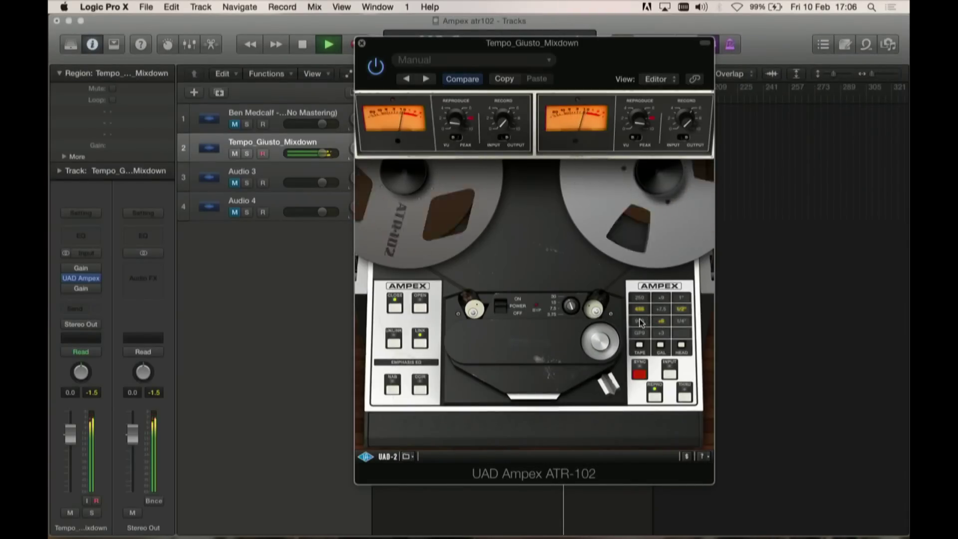
- Set the ATR-102 tape type to 900 and calibration level to +7.5, and restart playback to hear the result
{"action": "left_click", "coordinate": [637, 322]}
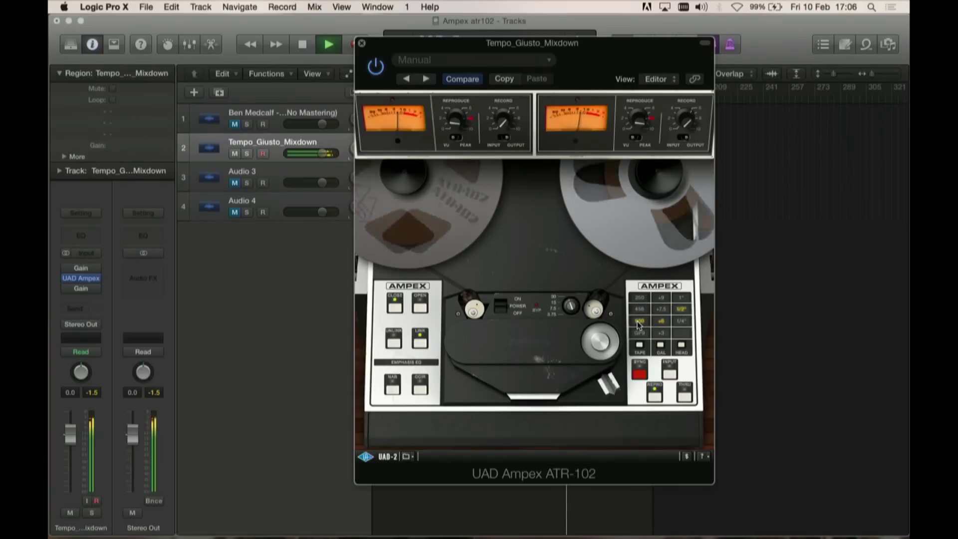
{"action": "left_click", "coordinate": [661, 310]}
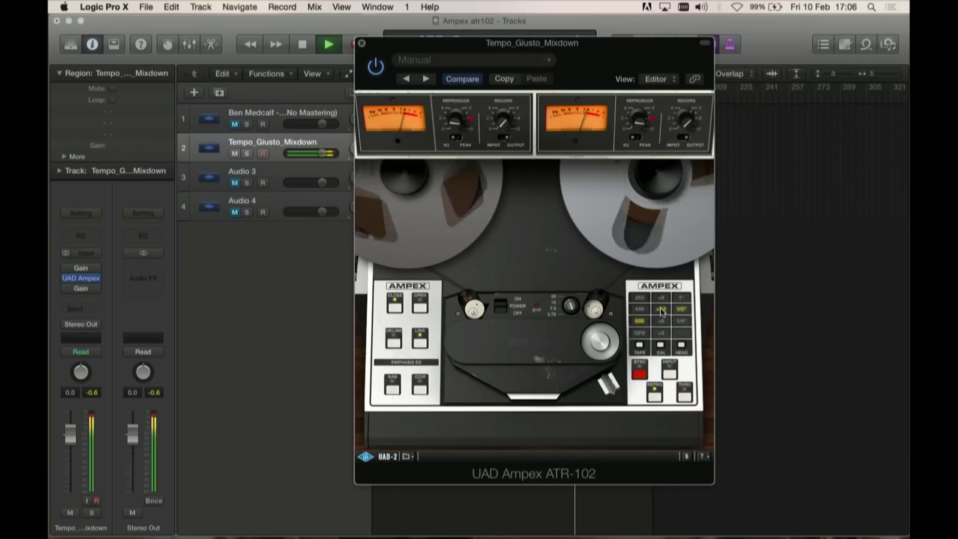
{"action": "key", "text": "space"}
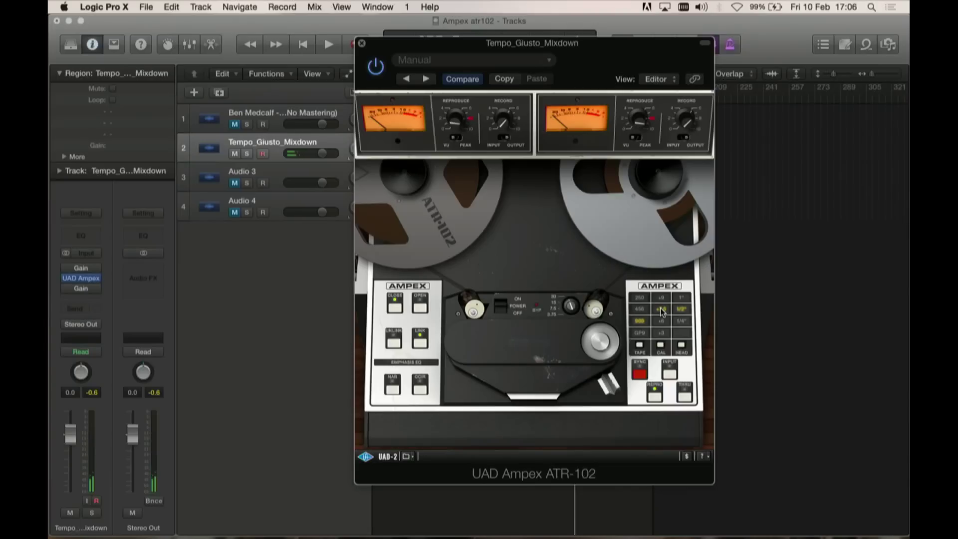
{"action": "key", "text": "space"}
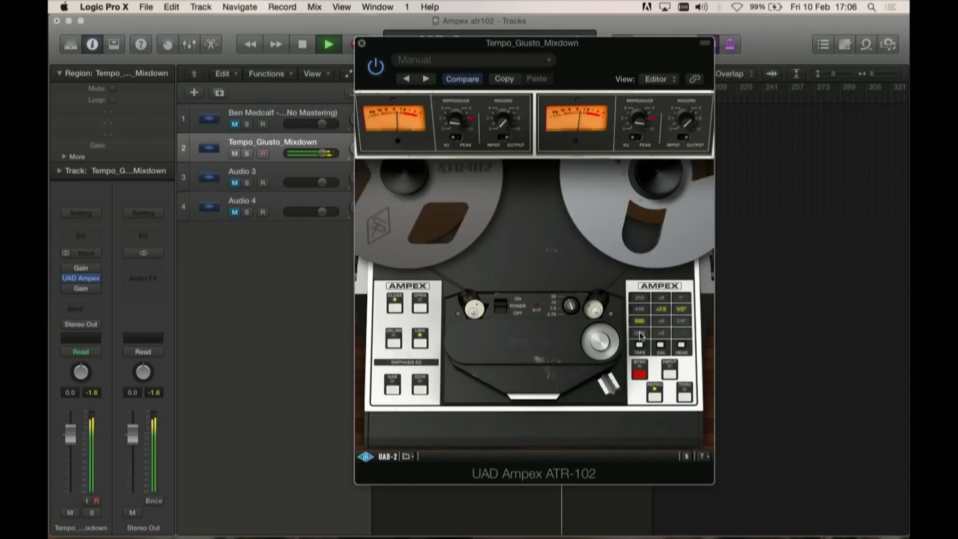
- Compare 456 tape at +6 calibration with 900 tape at +7.5 during playback
{"action": "left_click", "coordinate": [640, 310]}
{"action": "left_click", "coordinate": [665, 321]}
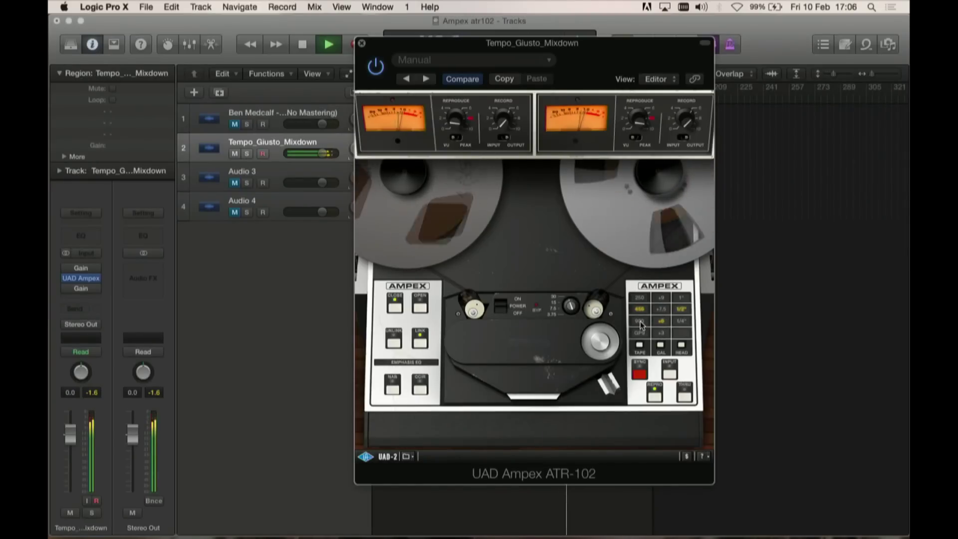
{"action": "left_click", "coordinate": [641, 322]}
{"action": "left_click", "coordinate": [662, 308]}
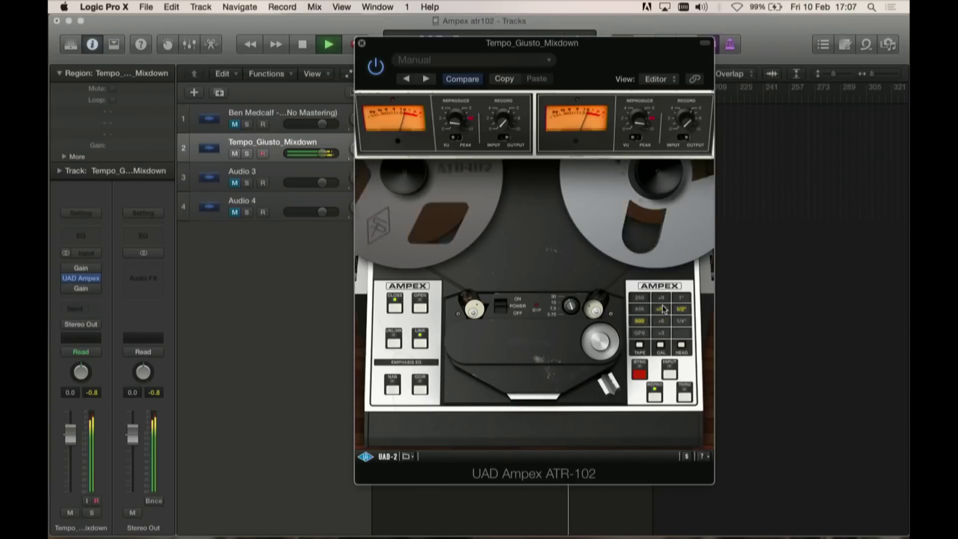
- Switch to GP9 tape with +9 calibration, listen to the mix, and stop playback
{"action": "left_click", "coordinate": [639, 333]}
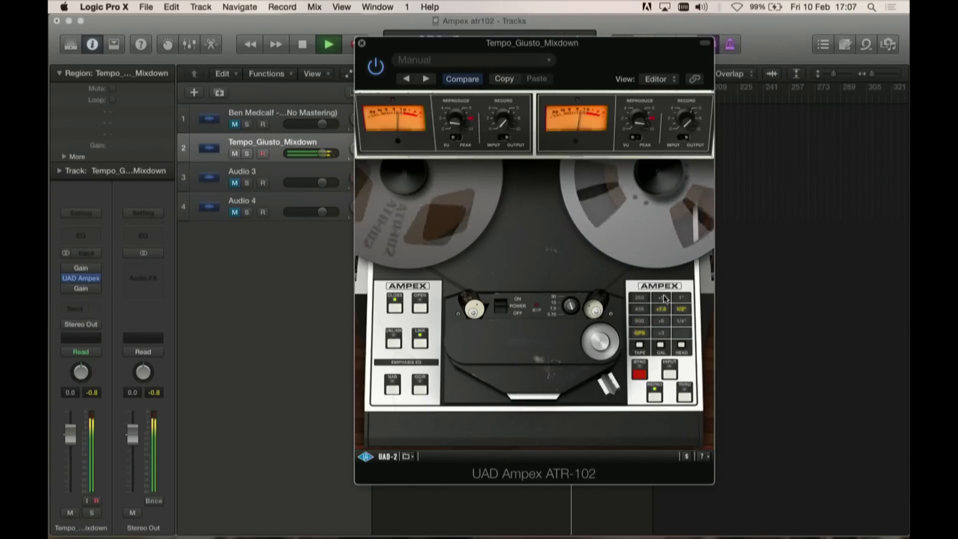
{"action": "left_click", "coordinate": [662, 298]}
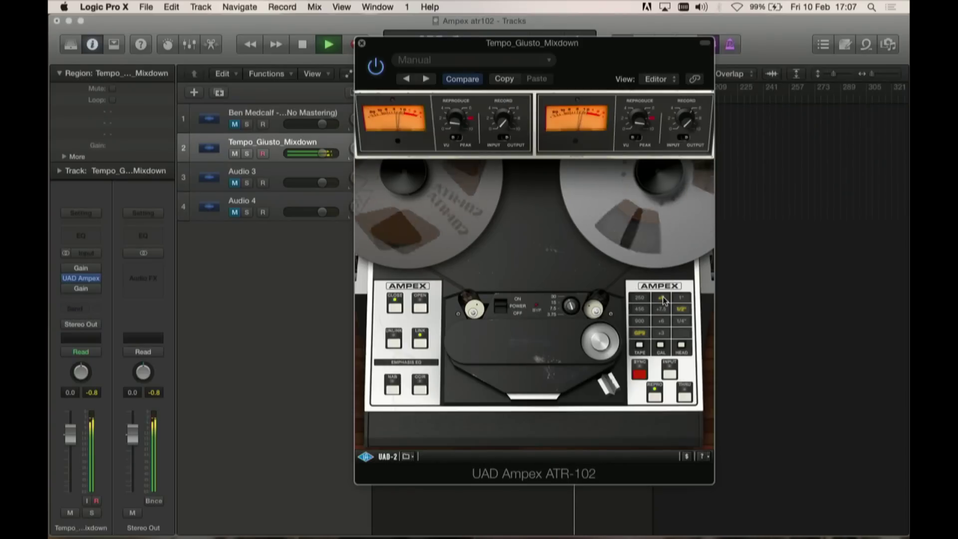
{"action": "key", "text": "space"}
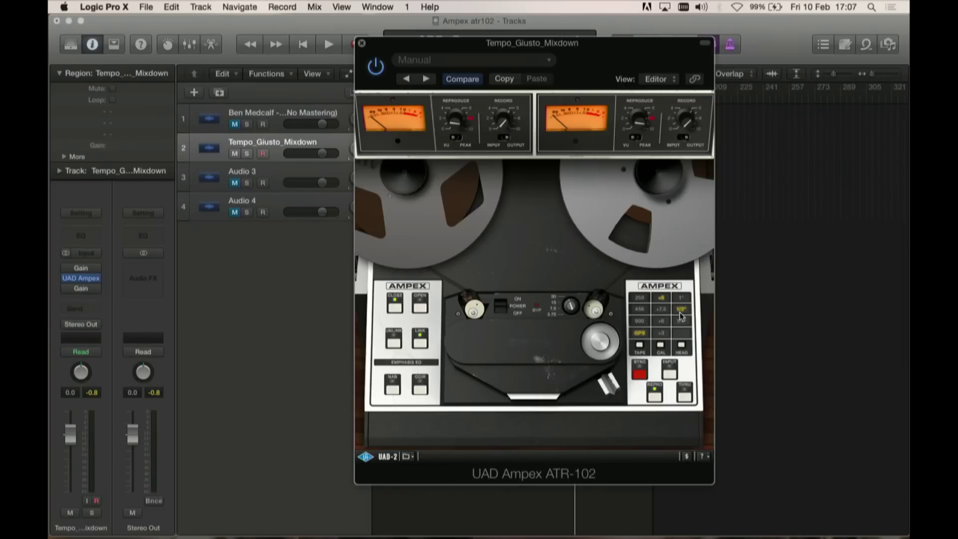
- Compare 250 tape at +6 calibration, GP9 tape at +9, and 250 tape at +3 while the mix plays
{"action": "left_click", "coordinate": [640, 299]}
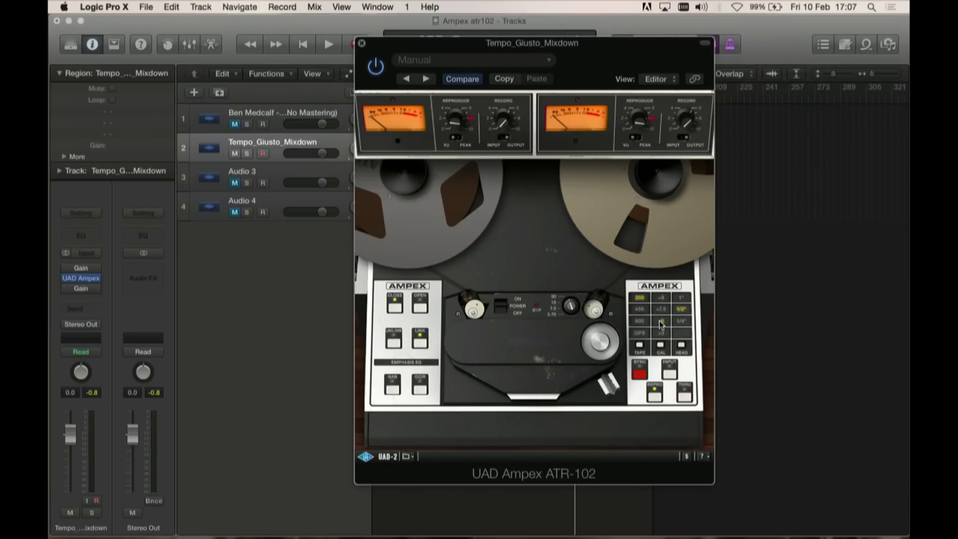
{"action": "key", "text": "space"}
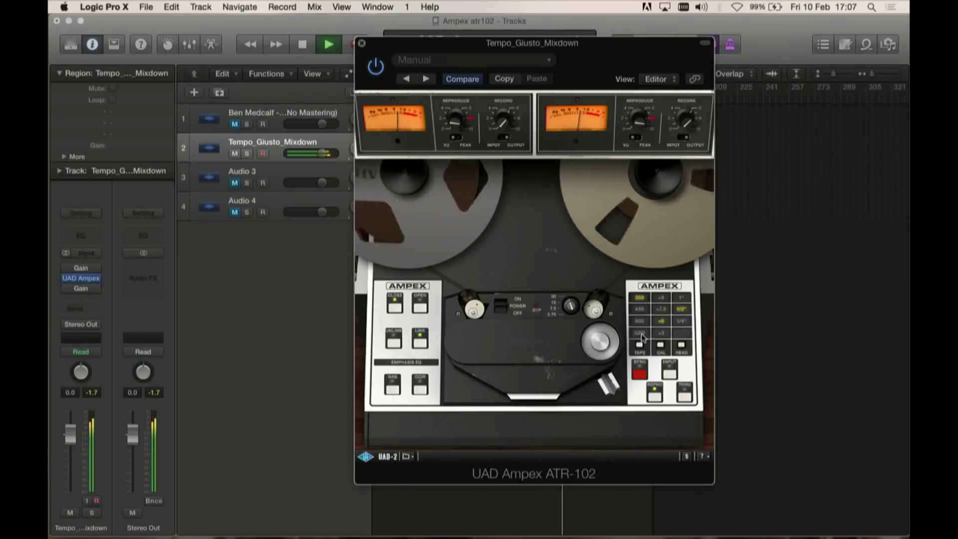
{"action": "left_click", "coordinate": [640, 333]}
{"action": "left_click", "coordinate": [661, 297]}
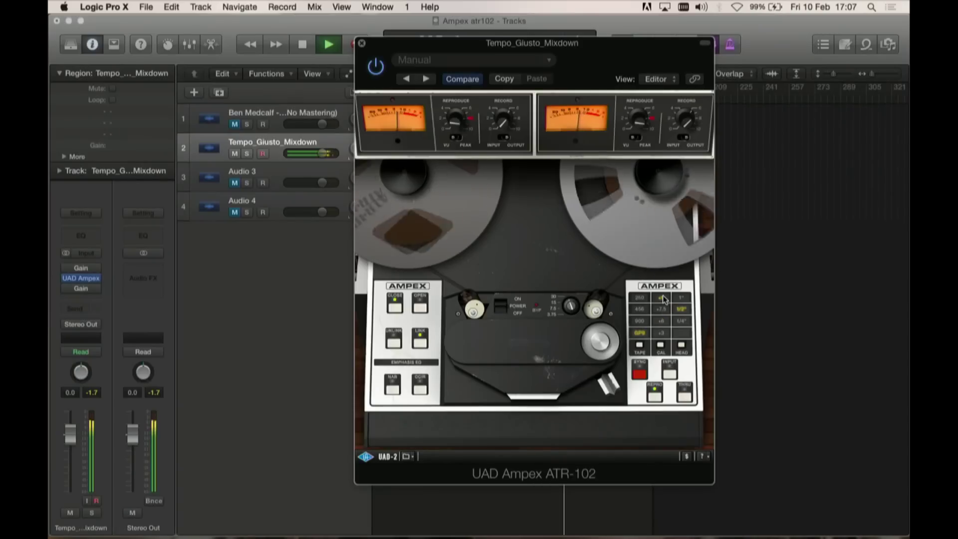
{"action": "left_click", "coordinate": [640, 297]}
{"action": "left_click", "coordinate": [663, 335]}
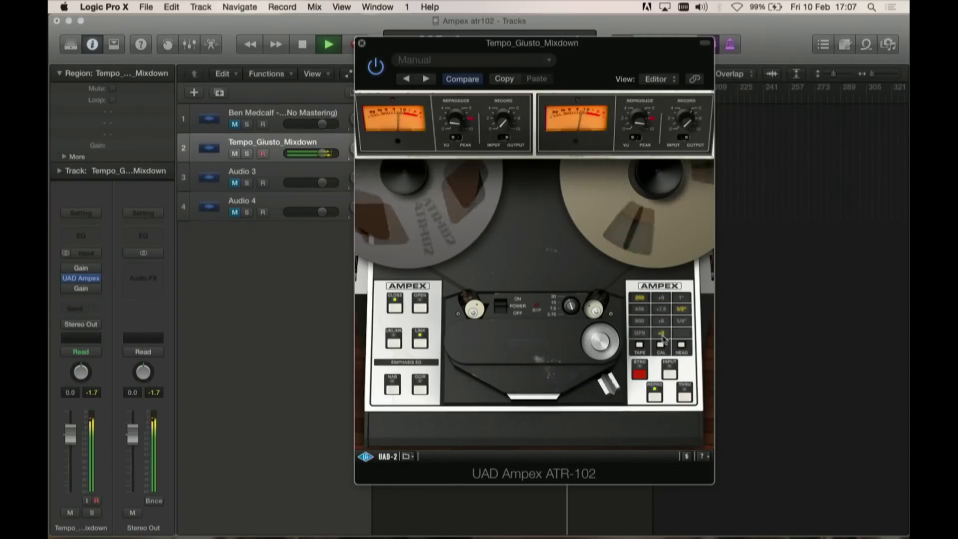
- Set the tape type to 456 and the calibration level to +6, and stop playback
{"action": "left_click", "coordinate": [640, 309]}
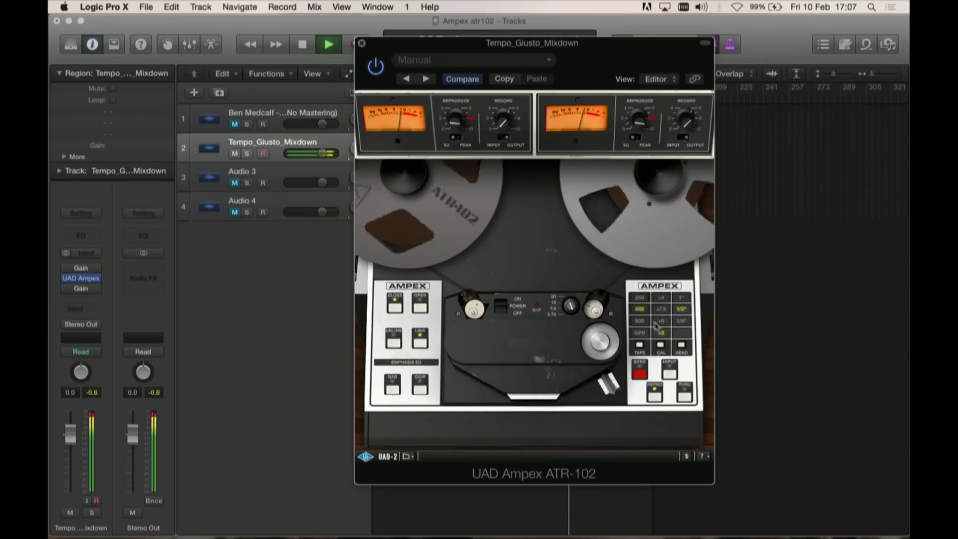
{"action": "left_click", "coordinate": [662, 321]}
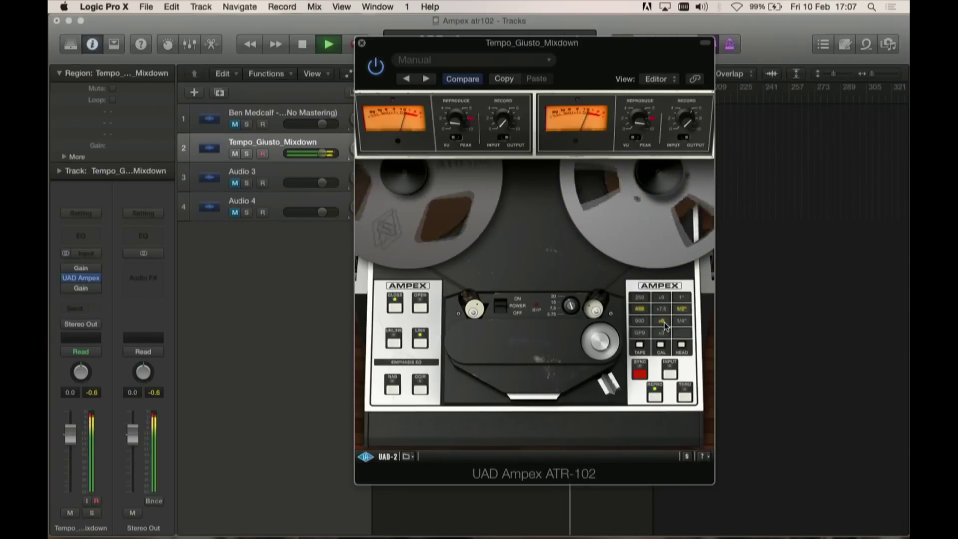
{"action": "key", "text": "space"}
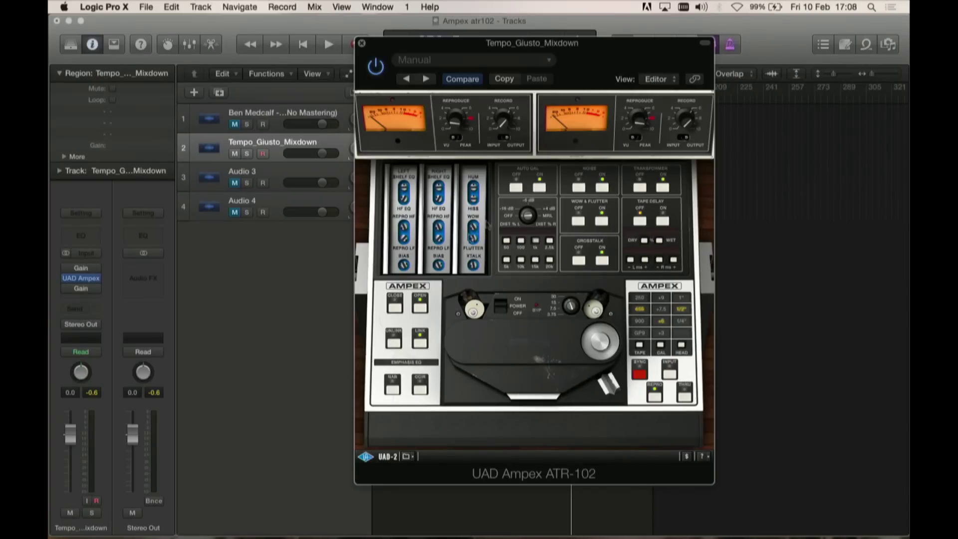
- Close and reopen the tape machine's hidden control section, and play the mix while switching Wow & Flutter off and back on
{"action": "left_click", "coordinate": [394, 308]}
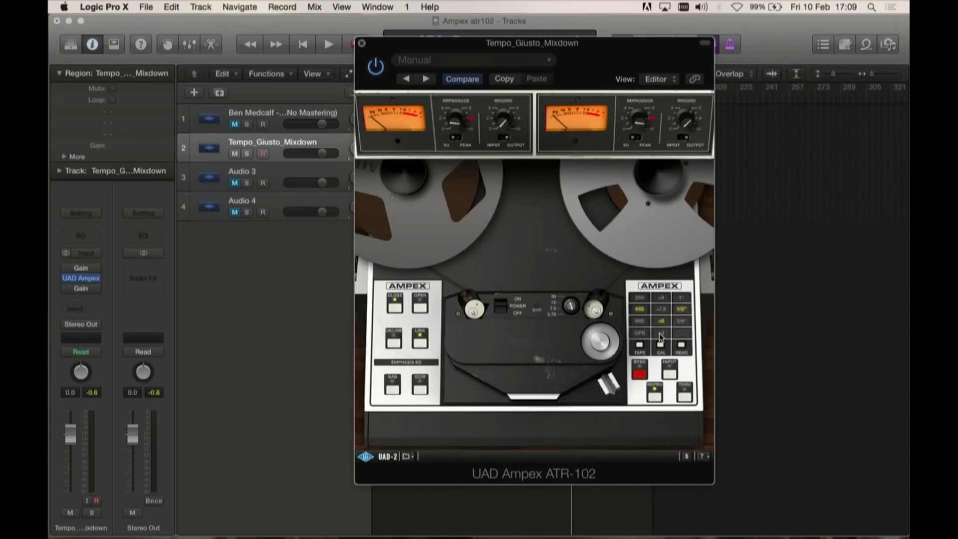
{"action": "left_click", "coordinate": [421, 306]}
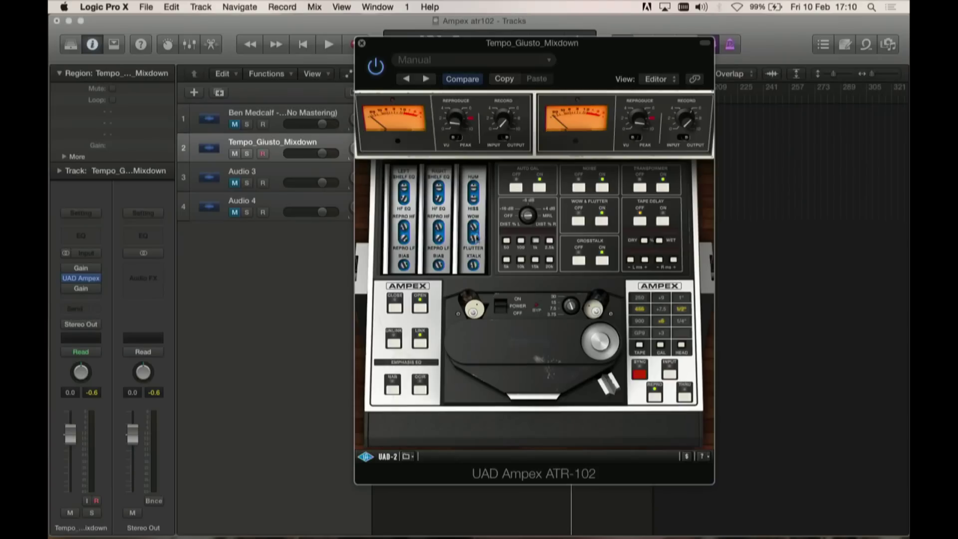
{"action": "key", "text": "space"}
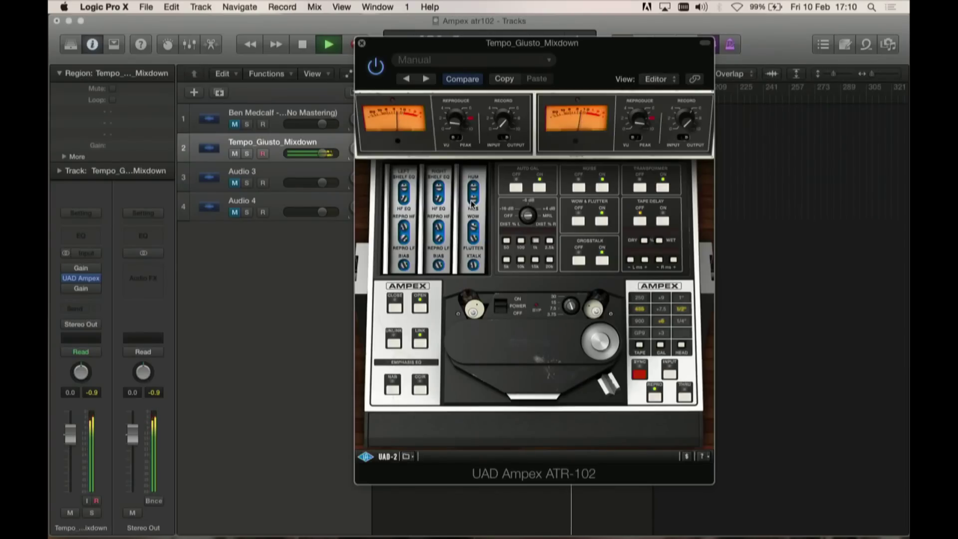
{"action": "left_click", "coordinate": [579, 222]}
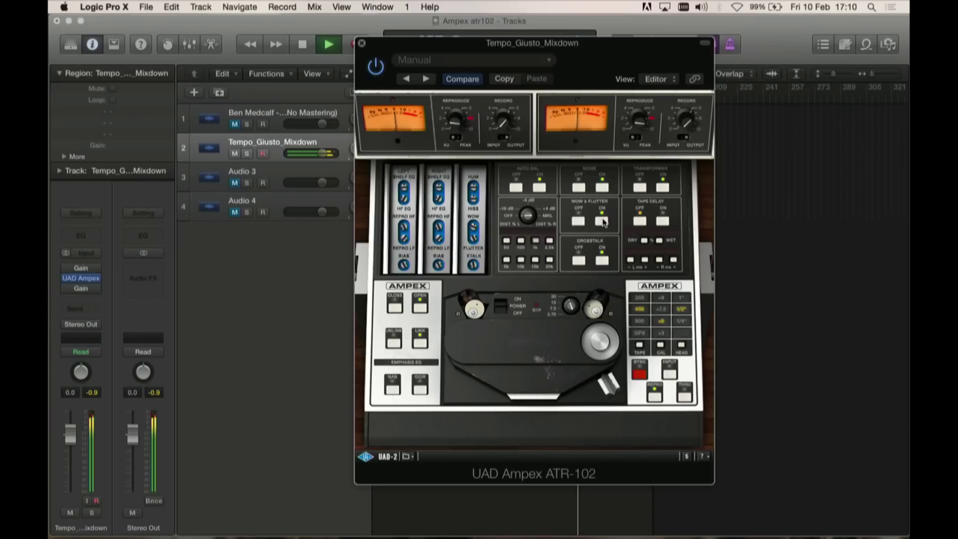
{"action": "key", "text": "space"}
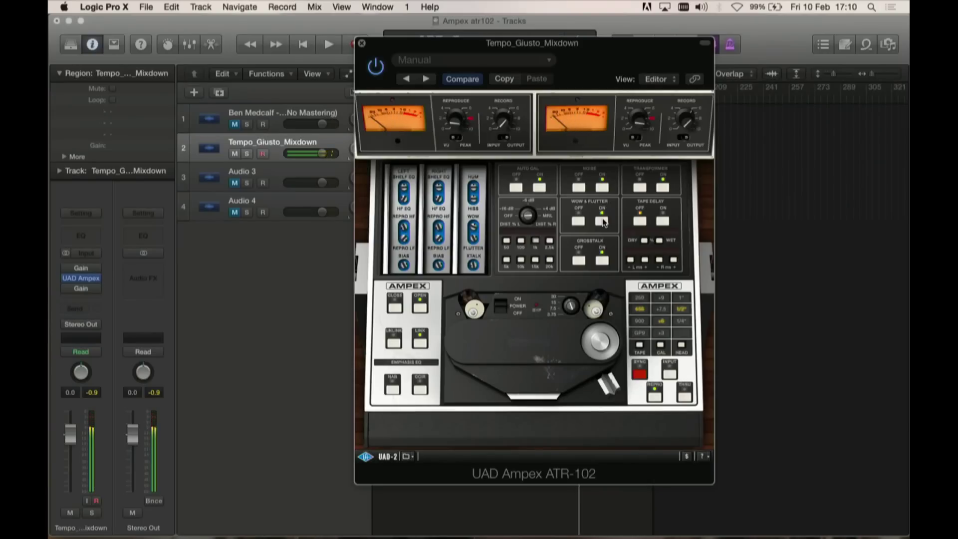
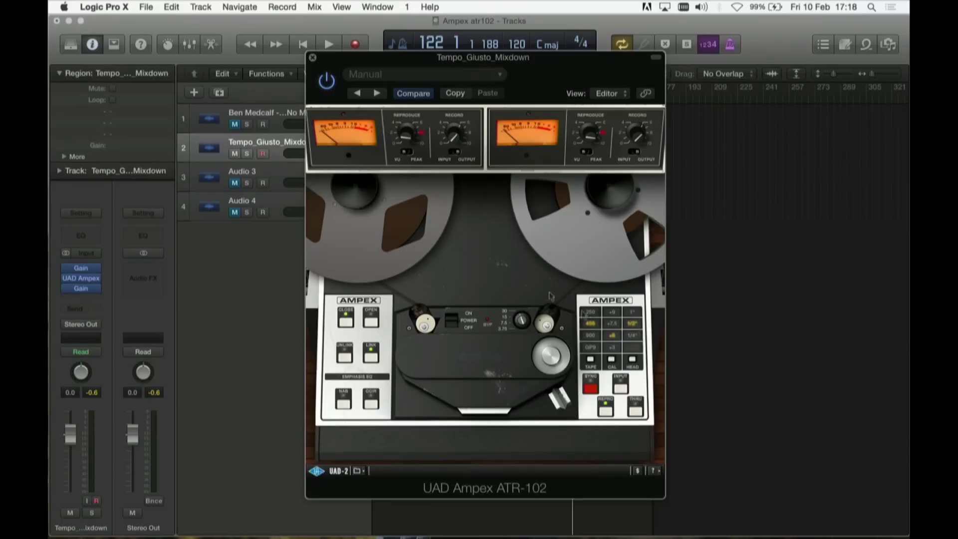
- Open the Gain plug-ins around the tape machine and set the first to +5.1 dB and the second to -5.1 dB
{"action": "key", "text": "space"}
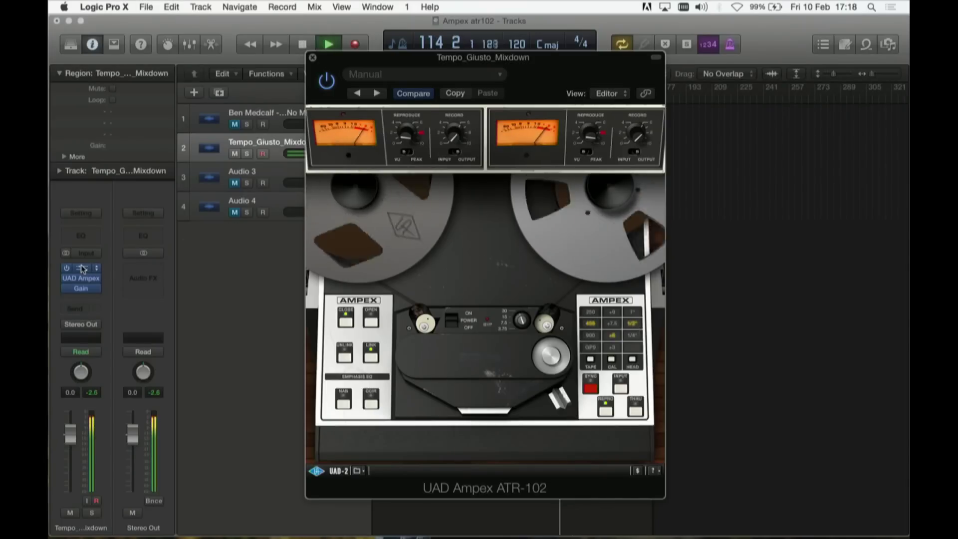
{"action": "left_click", "coordinate": [81, 268]}
{"action": "key", "text": "space"}
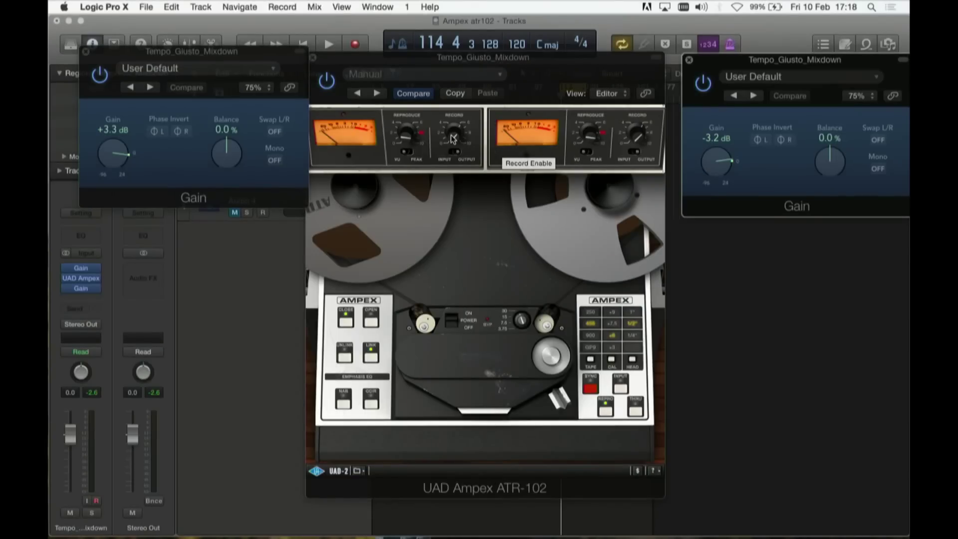
{"action": "left_click_drag", "start_coordinate": [715, 160], "coordinate": [713, 167]}
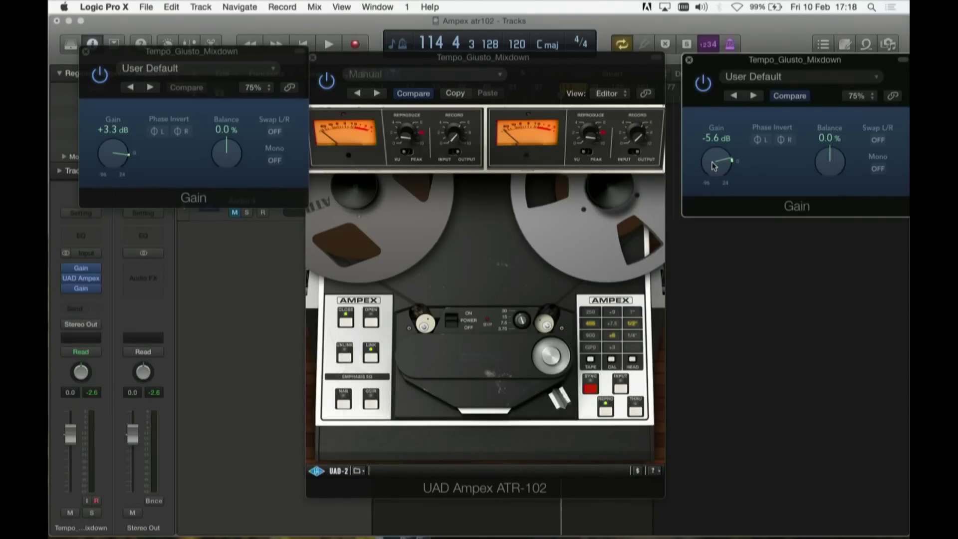
{"action": "left_click", "coordinate": [115, 154]}
{"action": "left_click_drag", "start_coordinate": [115, 153], "coordinate": [116, 149]}
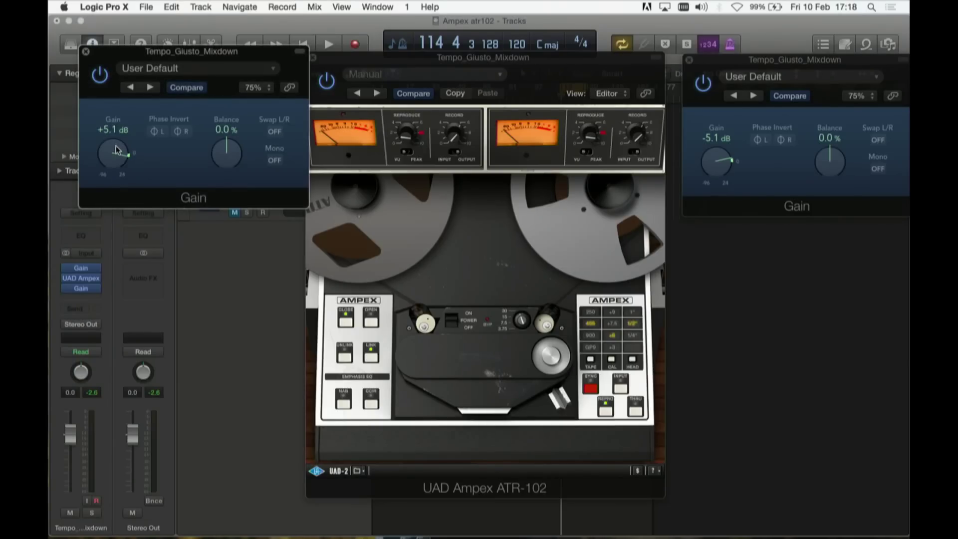
- Play the mix and compare it with the tape machine's power off and on
{"action": "key", "text": "space"}
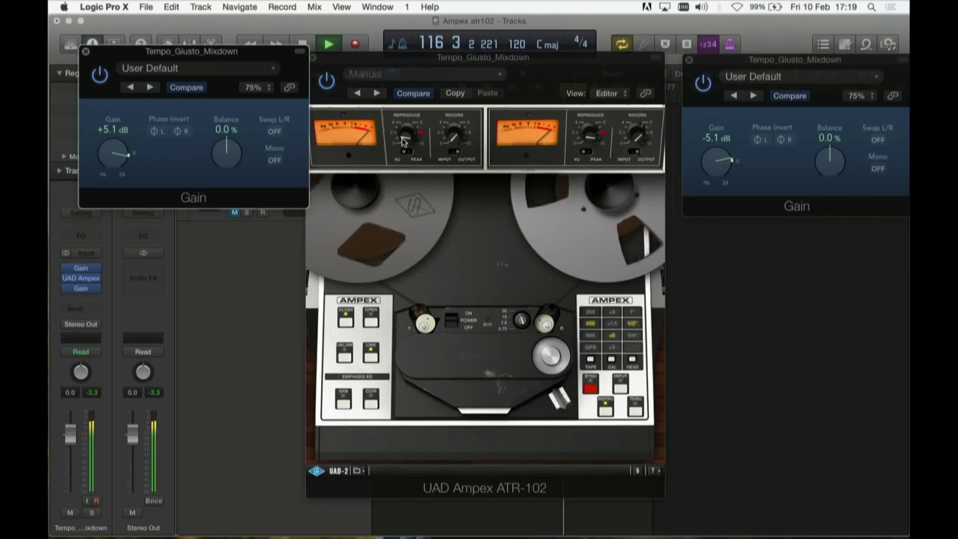
{"action": "left_click", "coordinate": [453, 325]}
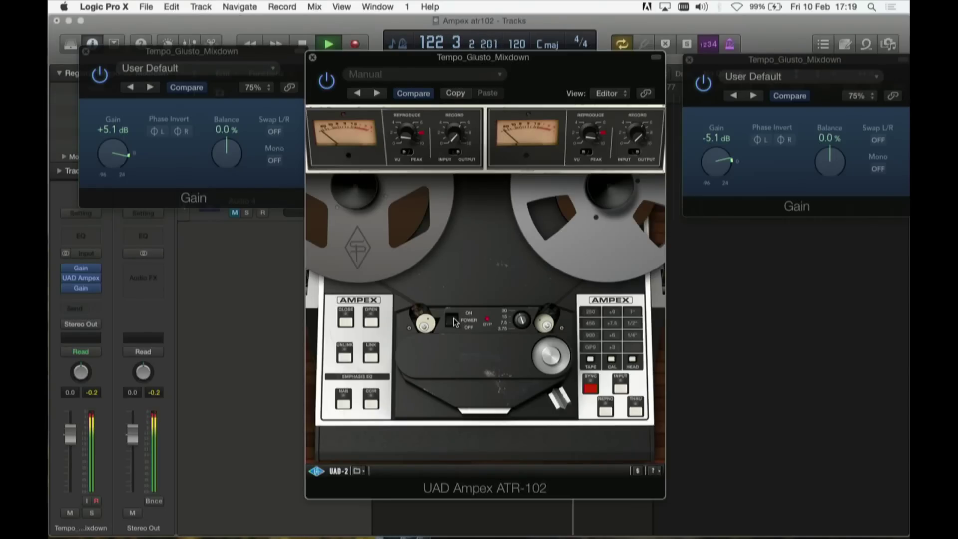
{"action": "left_click", "coordinate": [453, 321]}
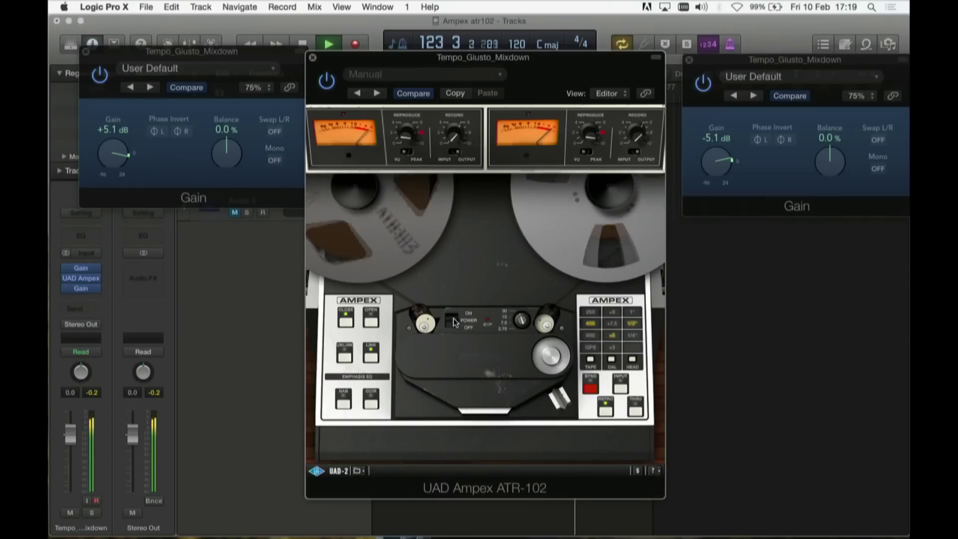
{"action": "key", "text": "space"}
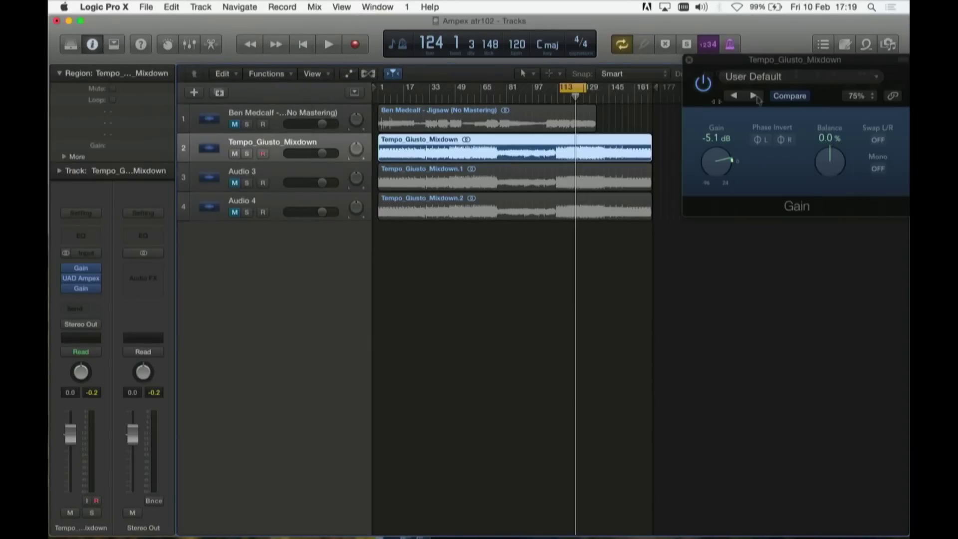
- Close the plug-in windows and create one new audio track with output 1 + 2
{"action": "left_click", "coordinate": [689, 60]}
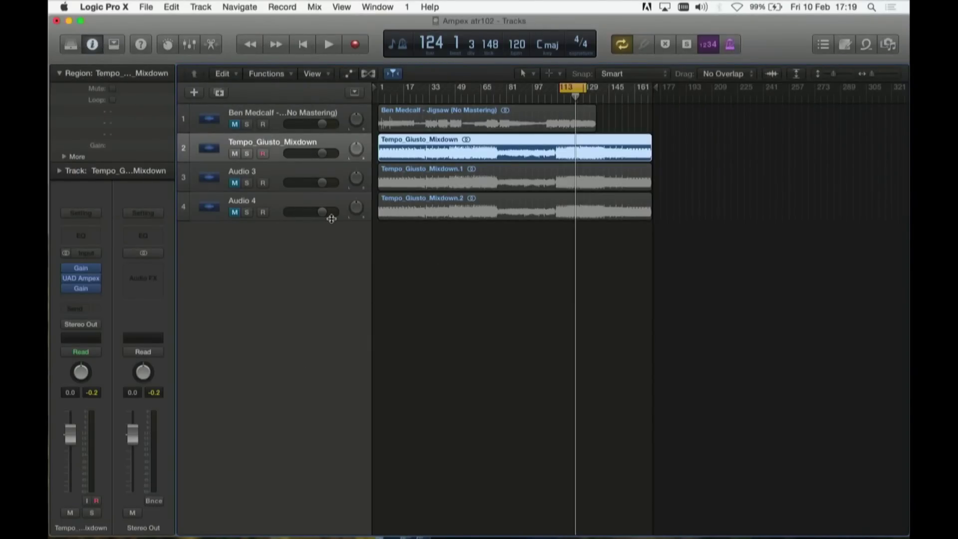
{"action": "left_click", "coordinate": [201, 6]}
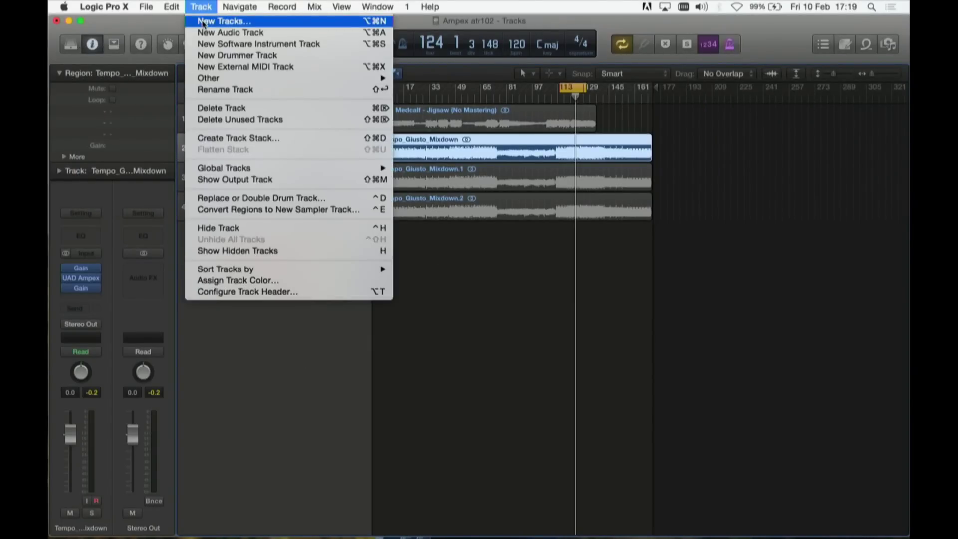
{"action": "left_click", "coordinate": [204, 22]}
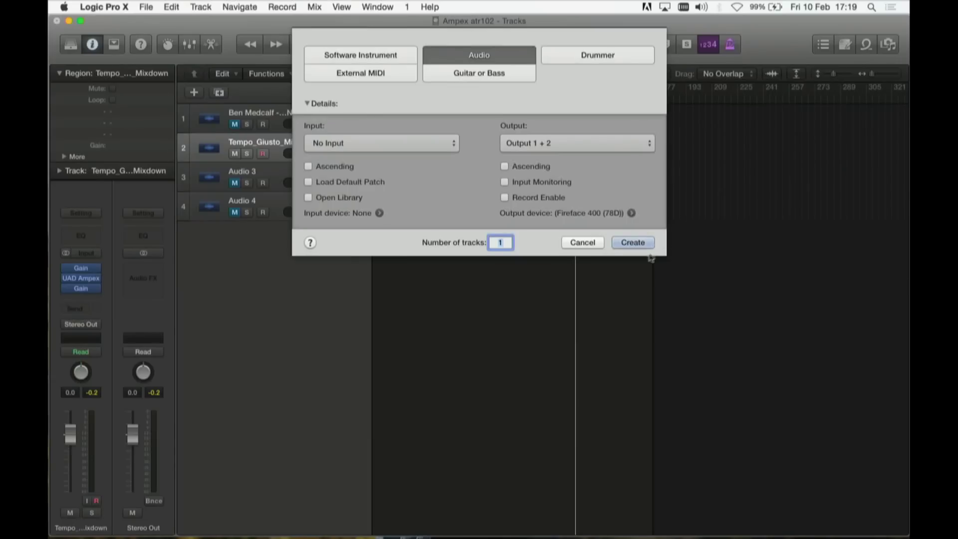
{"action": "left_click", "coordinate": [638, 243]}
- Open the Apple Loops browser and filter the loops by Beats
{"action": "left_click", "coordinate": [867, 43]}
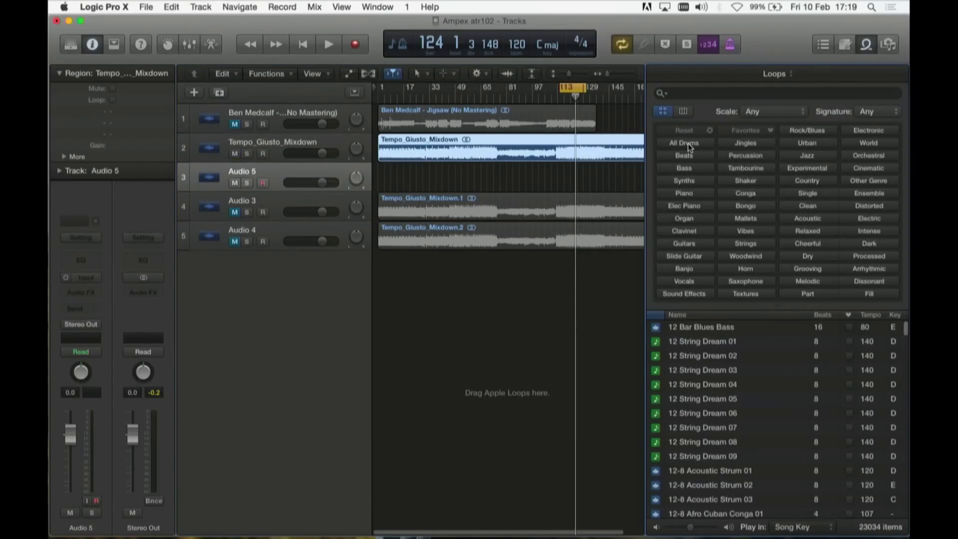
{"action": "left_click", "coordinate": [691, 157]}
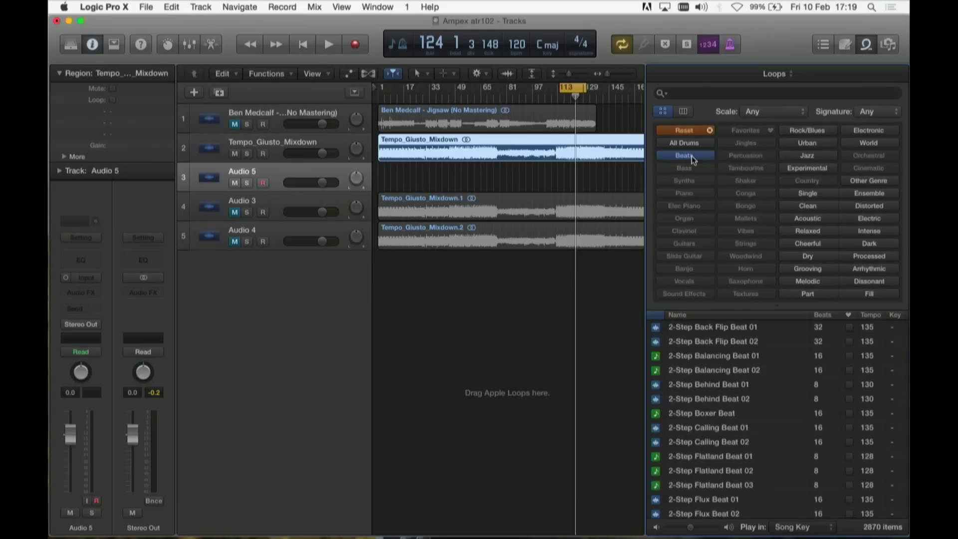
{"action": "scroll", "coordinate": [732, 410], "scroll_direction": "down", "scroll_amount": 3}
{"action": "scroll", "coordinate": [732, 410], "scroll_direction": "up", "scroll_amount": 5}
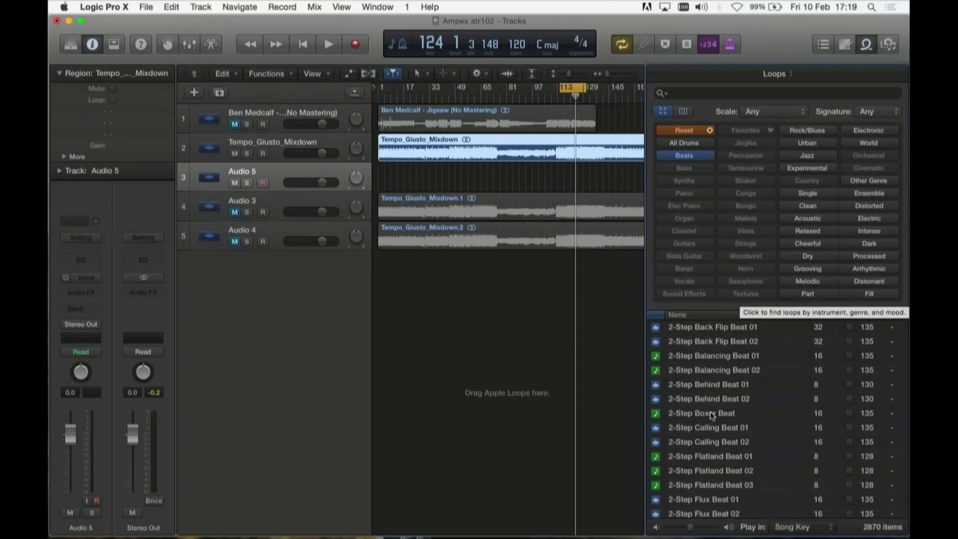
- Browse the beat loops and audition Analog Drum Machine 33 and 34
{"action": "scroll", "coordinate": [754, 433], "scroll_direction": "down", "scroll_amount": 15}
{"action": "scroll", "coordinate": [754, 432], "scroll_direction": "up", "scroll_amount": 5}
{"action": "scroll", "coordinate": [727, 397], "scroll_direction": "down", "scroll_amount": 15}
{"action": "scroll", "coordinate": [719, 401], "scroll_direction": "down", "scroll_amount": 5}
{"action": "left_click", "coordinate": [713, 433]}
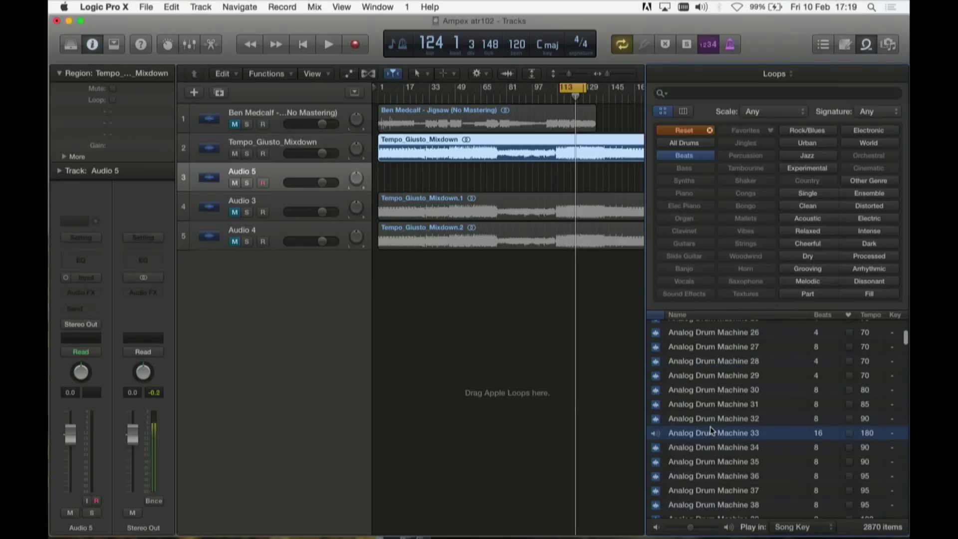
{"action": "left_click", "coordinate": [711, 448]}
{"action": "scroll", "coordinate": [728, 404], "scroll_direction": "down", "scroll_amount": 6}
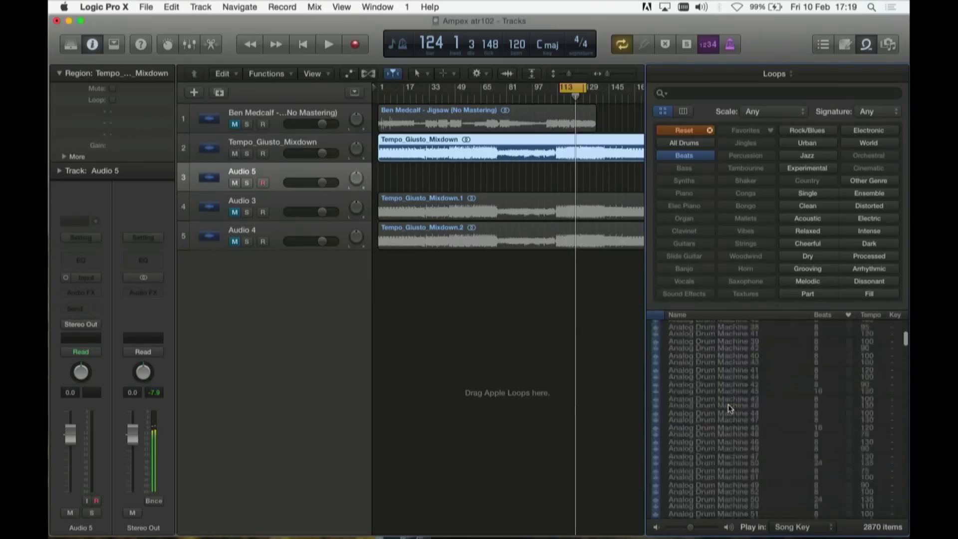
{"action": "scroll", "coordinate": [724, 352], "scroll_direction": "up", "scroll_amount": 2}
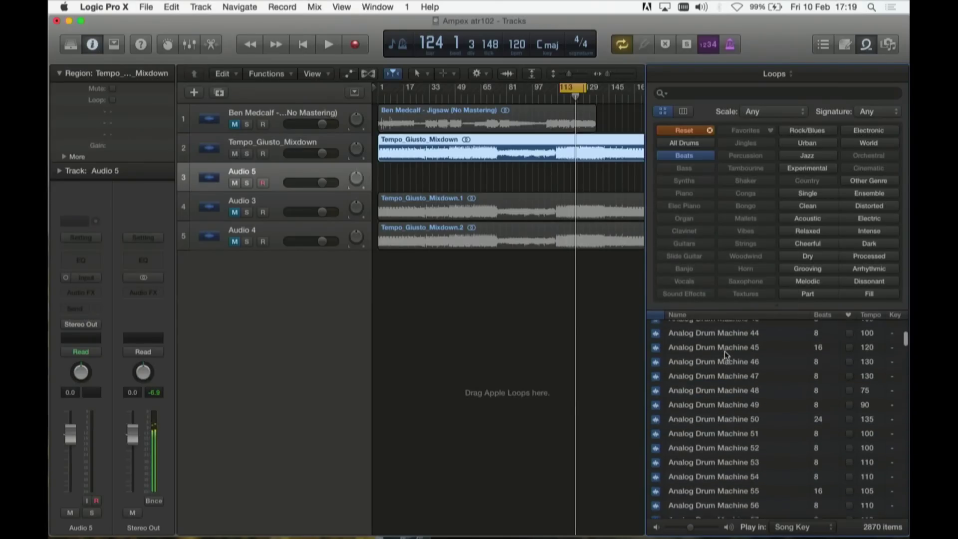
- Narrow the beat loops to Clean and audition Chilled Beats 02, Cali Swag Beat and Chip Shot Beat
{"action": "left_click", "coordinate": [812, 208]}
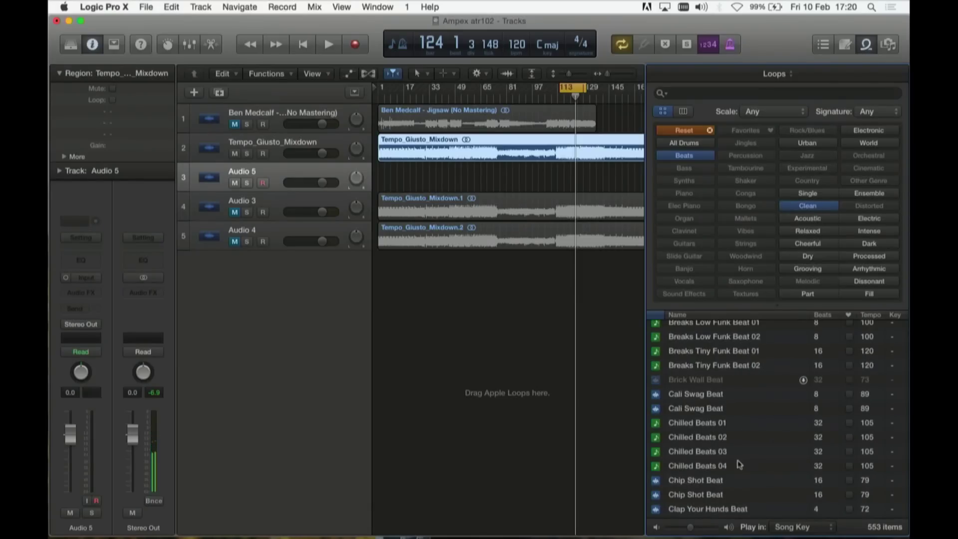
{"action": "left_click", "coordinate": [717, 438]}
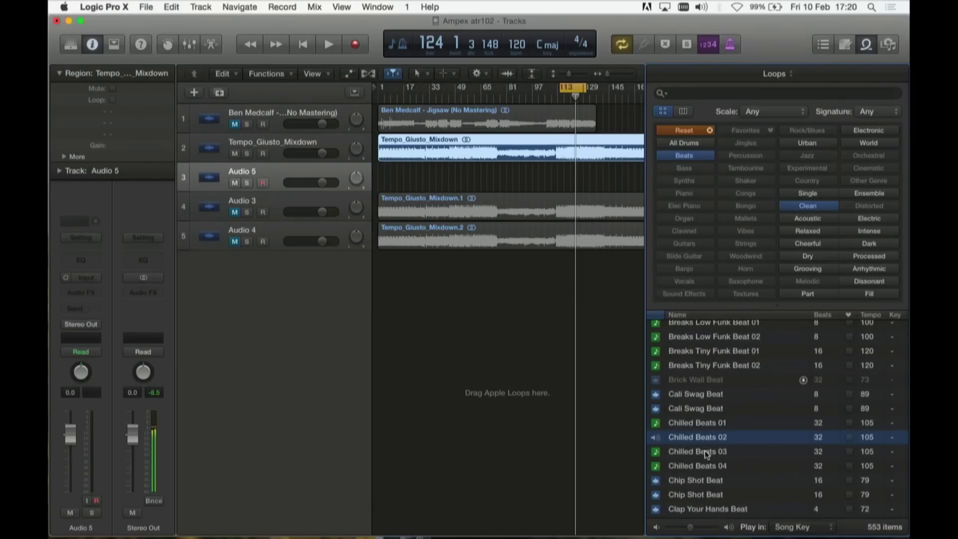
{"action": "left_click", "coordinate": [692, 407]}
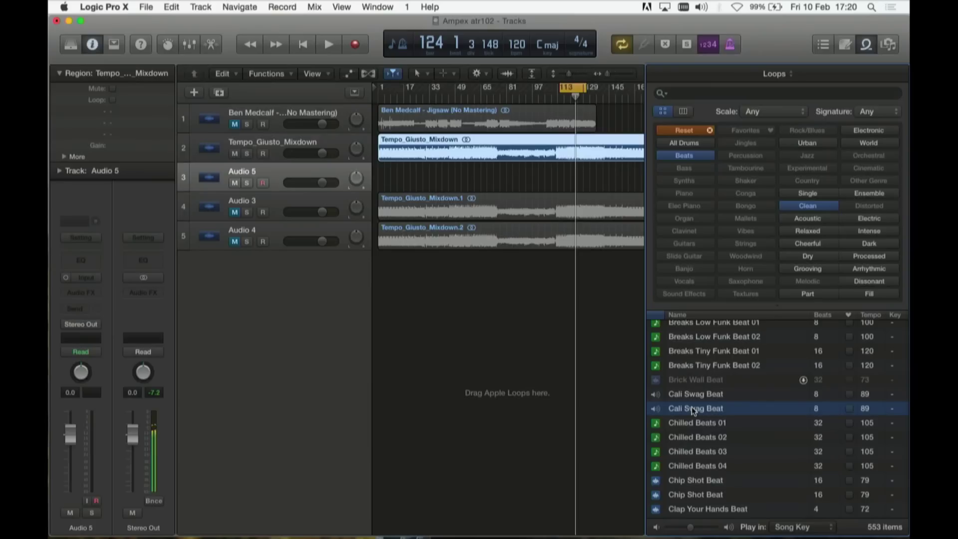
{"action": "left_click", "coordinate": [696, 479]}
{"action": "scroll", "coordinate": [701, 411], "scroll_direction": "down", "scroll_amount": 5}
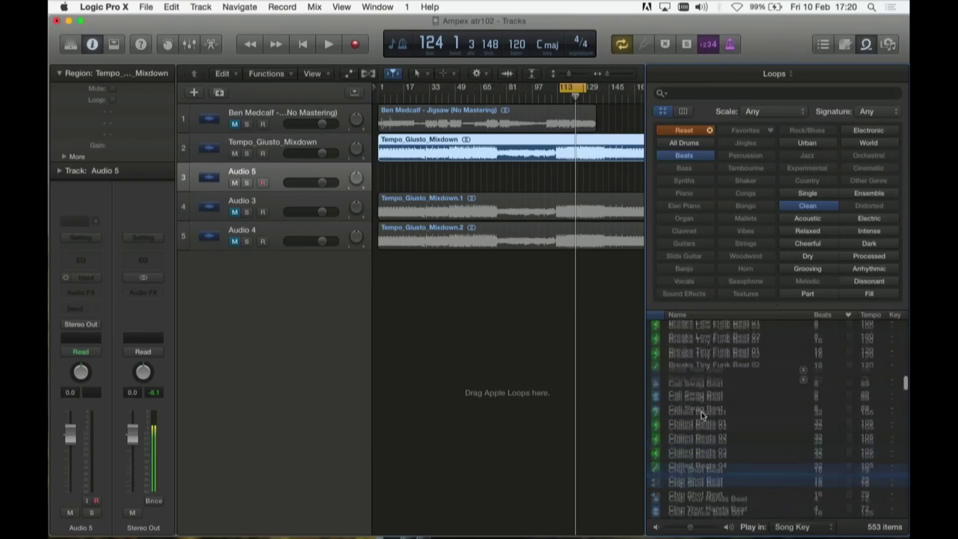
{"action": "left_click", "coordinate": [700, 418]}
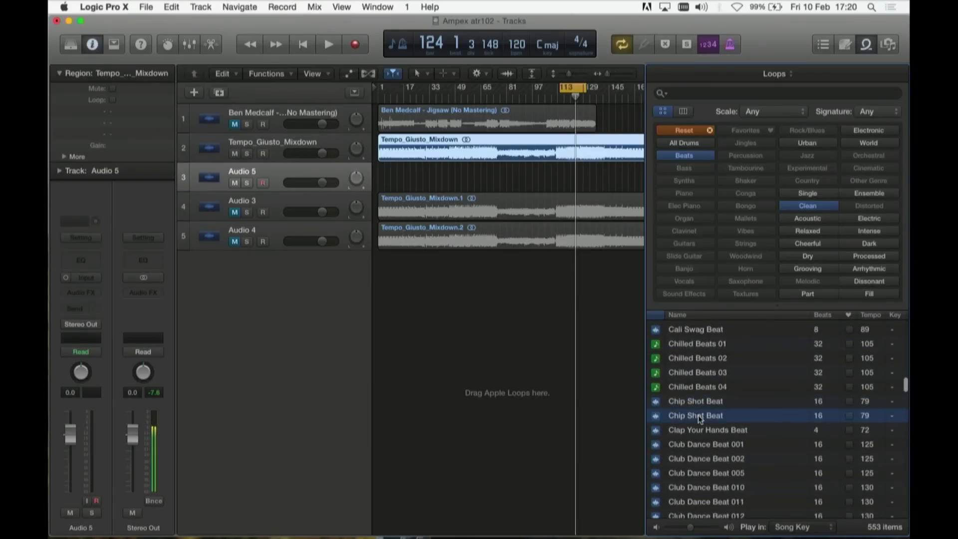
{"action": "scroll", "coordinate": [698, 380], "scroll_direction": "up", "scroll_amount": 5}
- Audition Breaks Low Funk Beat 01, place it at bar 1 on the empty Audio 5 track, and close the loop browser
{"action": "left_click", "coordinate": [696, 373]}
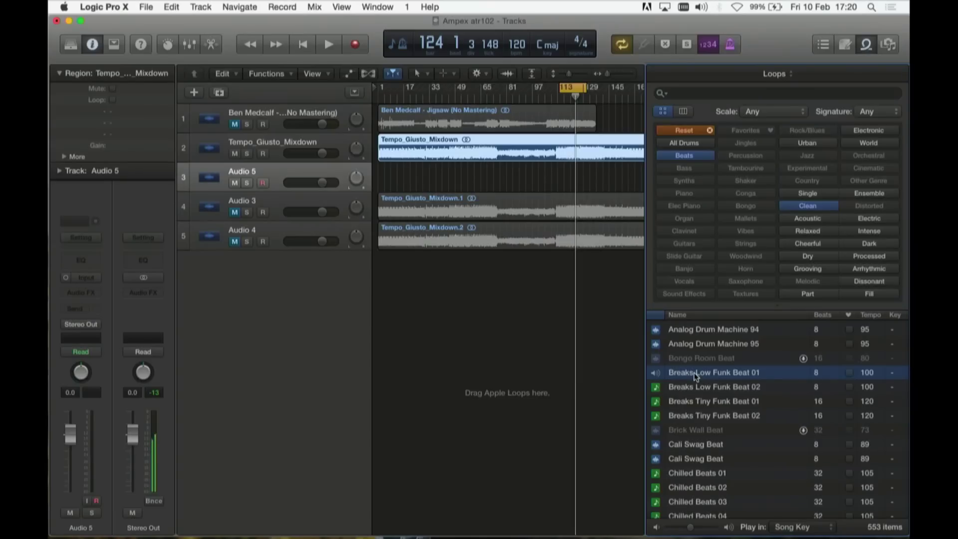
{"action": "key", "text": "space"}
{"action": "key", "text": "space"}
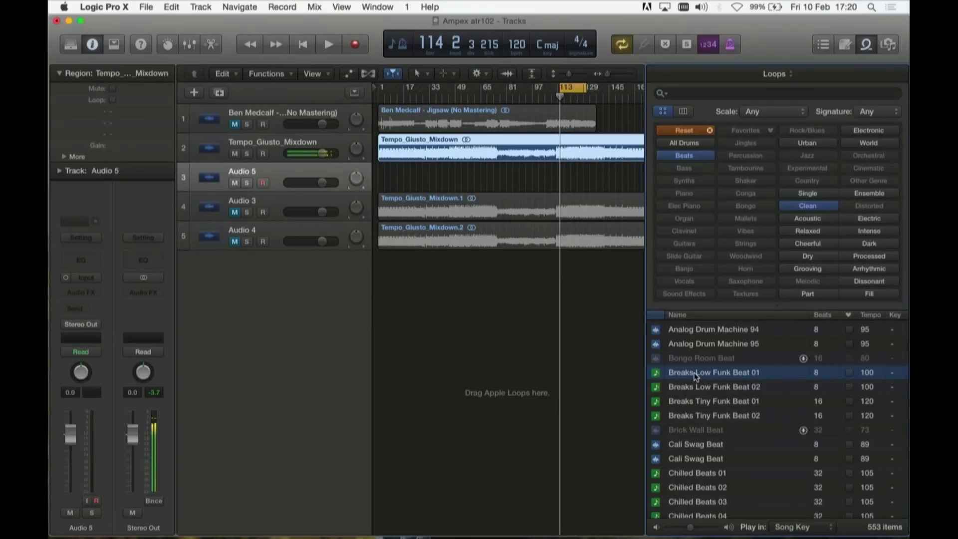
{"action": "left_click_drag", "start_coordinate": [693, 375], "coordinate": [385, 183]}
{"action": "left_click", "coordinate": [862, 46]}
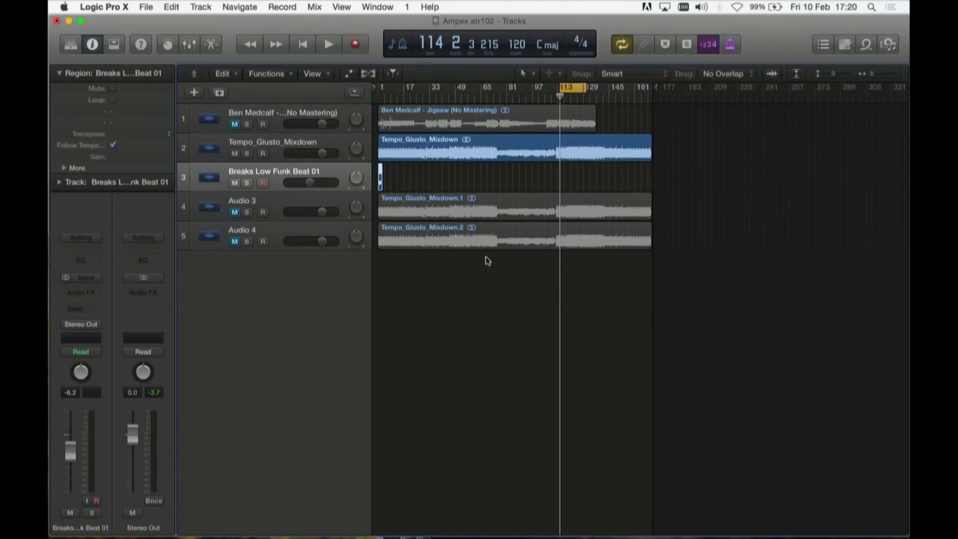
- Set a two-bar cycle range from bar 1 to bar 3 around the drum loop, and mute the unmuted mixdown track
{"action": "key", "text": "space"}
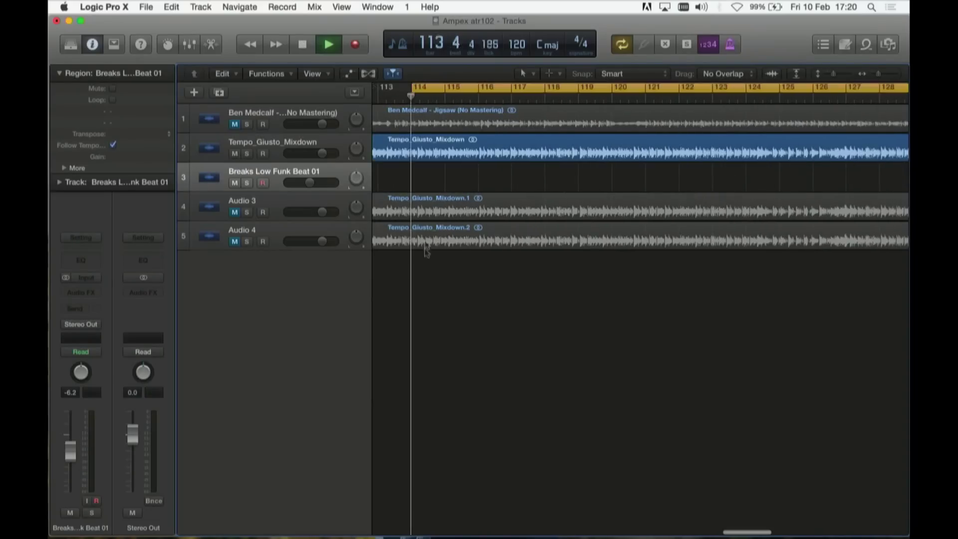
{"action": "key", "text": "c"}
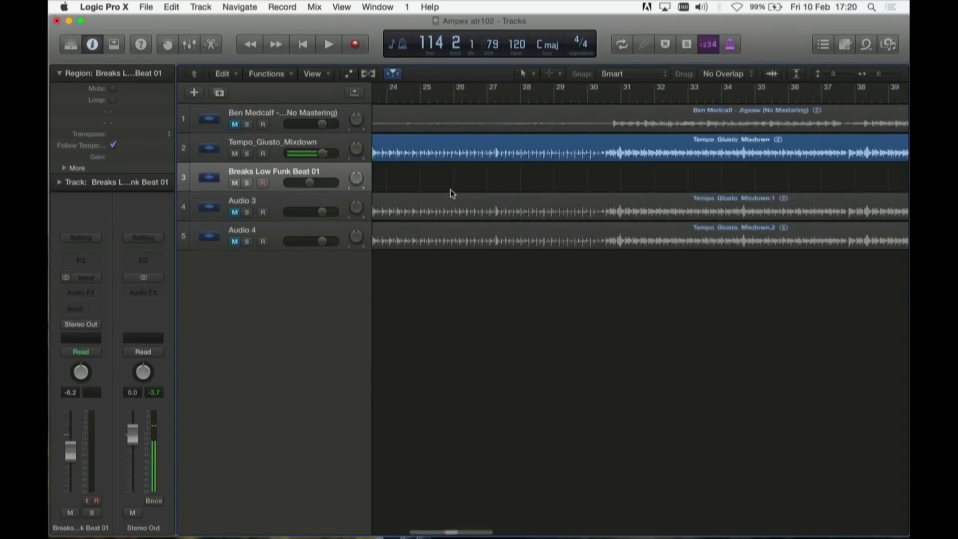
{"action": "key", "text": "space"}
{"action": "key", "text": "Return"}
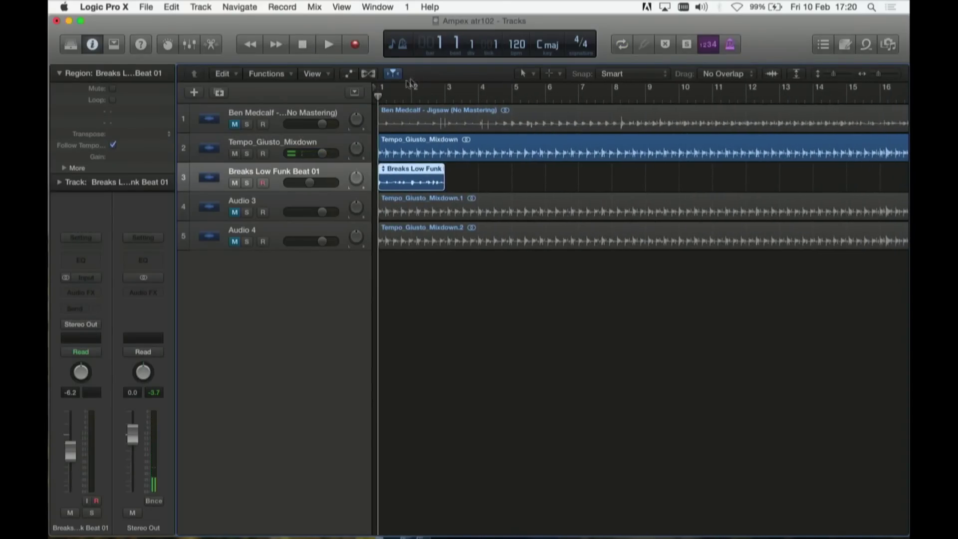
{"action": "left_click_drag", "start_coordinate": [380, 92], "coordinate": [444, 95]}
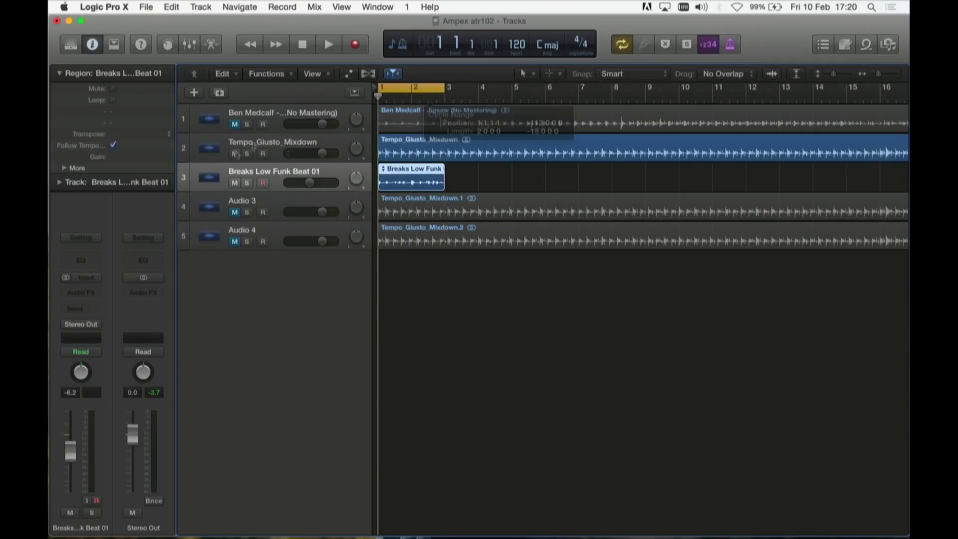
{"action": "left_click", "coordinate": [238, 154]}
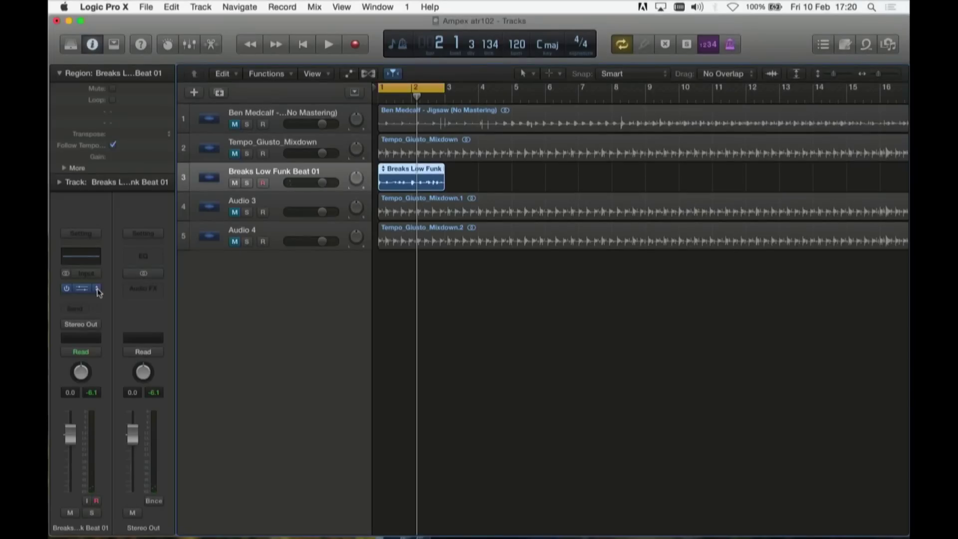
- Insert the UAD Ampex ATR-102 on the drum loop track and move its window clear of the track headers
{"action": "left_click", "coordinate": [98, 292]}
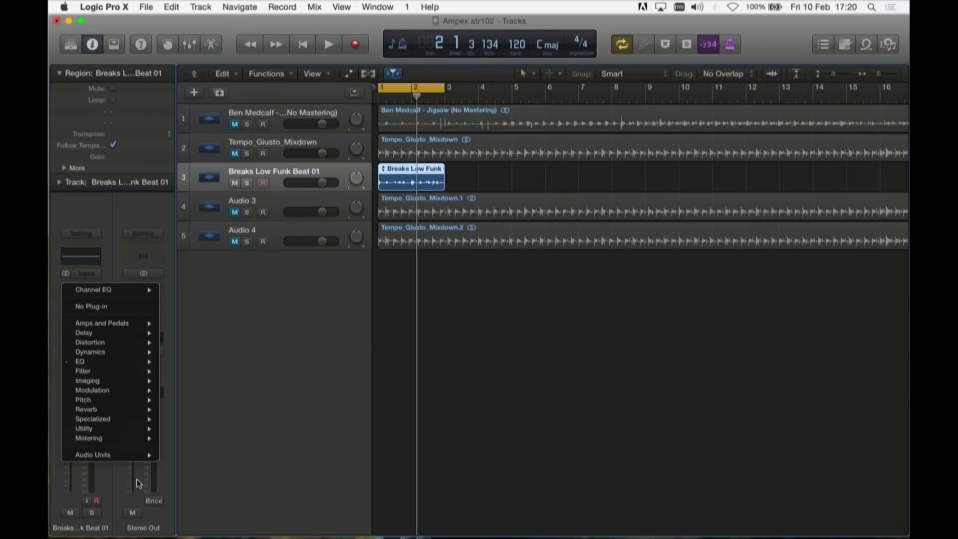
{"action": "mouse_move", "coordinate": [134, 455]}
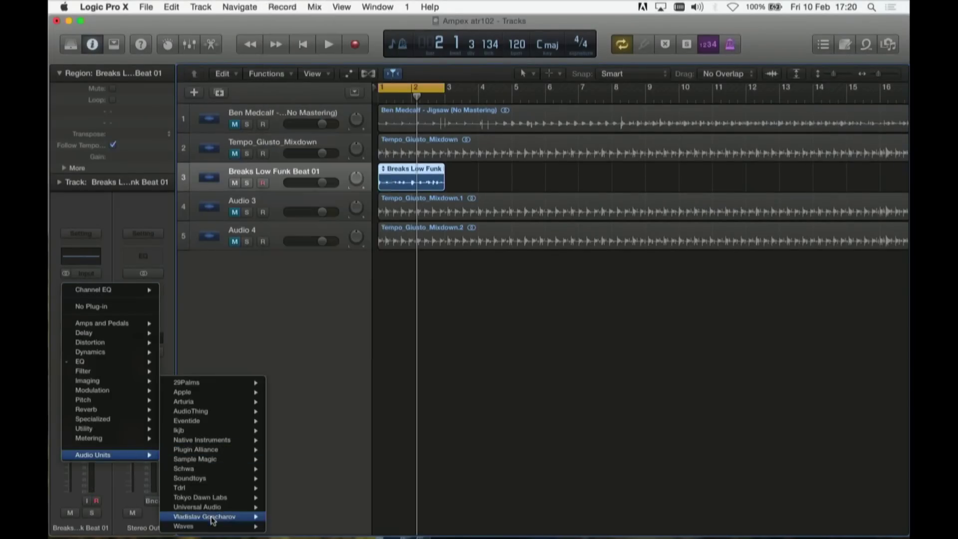
{"action": "mouse_move", "coordinate": [212, 507]}
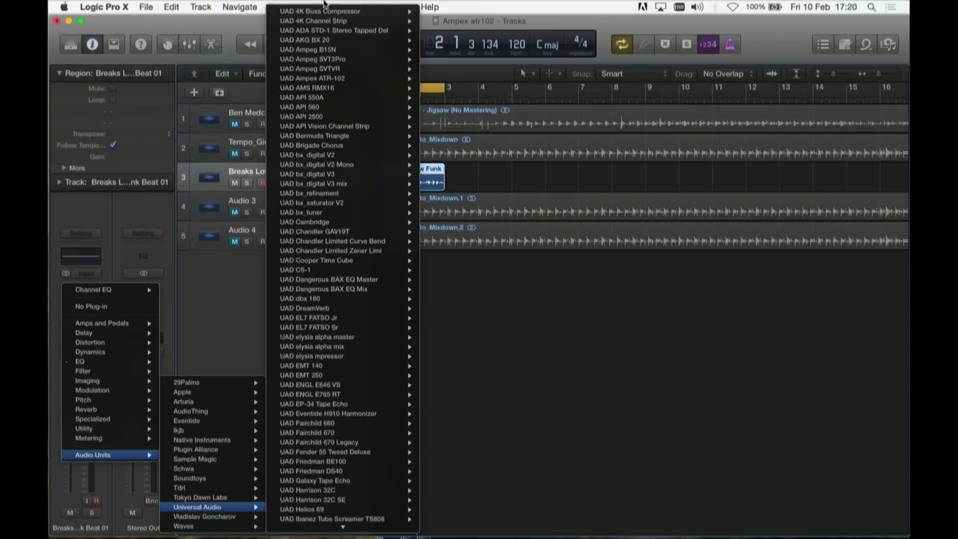
{"action": "left_click", "coordinate": [321, 79]}
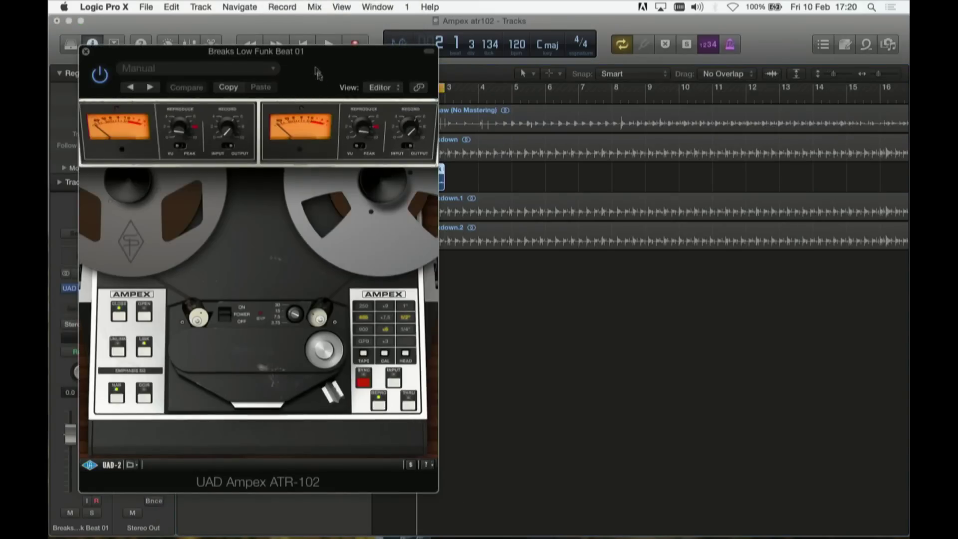
{"action": "left_click_drag", "start_coordinate": [312, 17], "coordinate": [675, 11]}
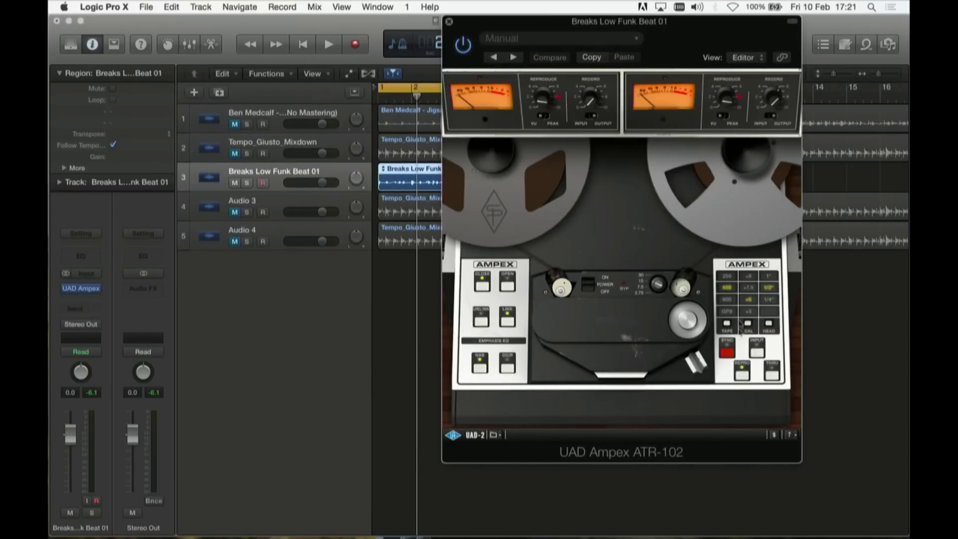
- Set the tape machine to 111 tape, +6 calibration and 1/4" head, play the loop, and open the hidden control section
{"action": "left_click", "coordinate": [655, 286]}
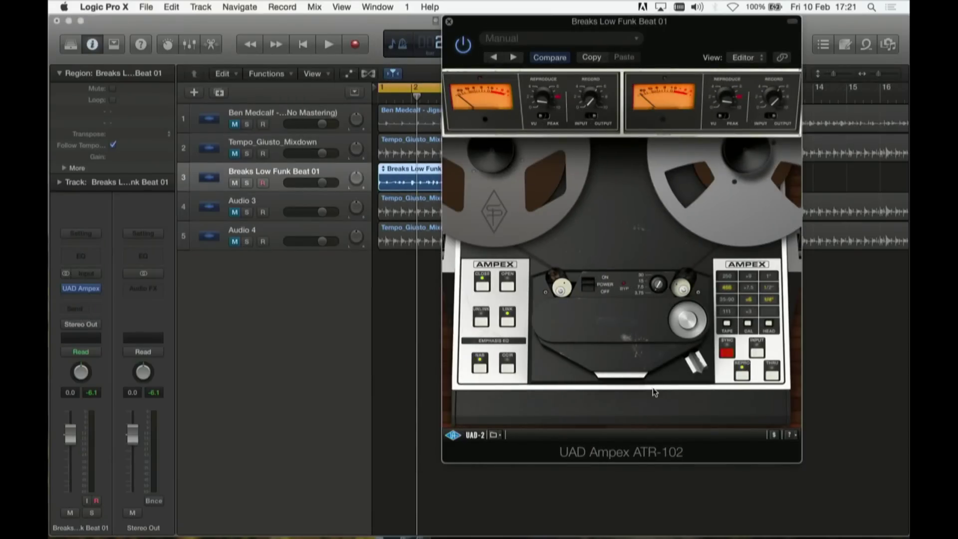
{"action": "left_click", "coordinate": [729, 311]}
{"action": "left_click", "coordinate": [748, 312]}
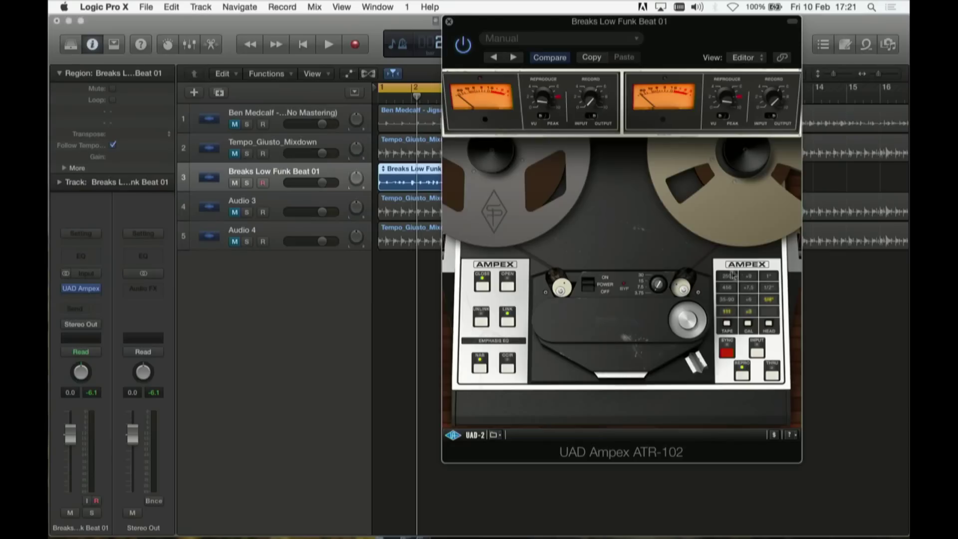
{"action": "left_click", "coordinate": [752, 301]}
{"action": "key", "text": "space"}
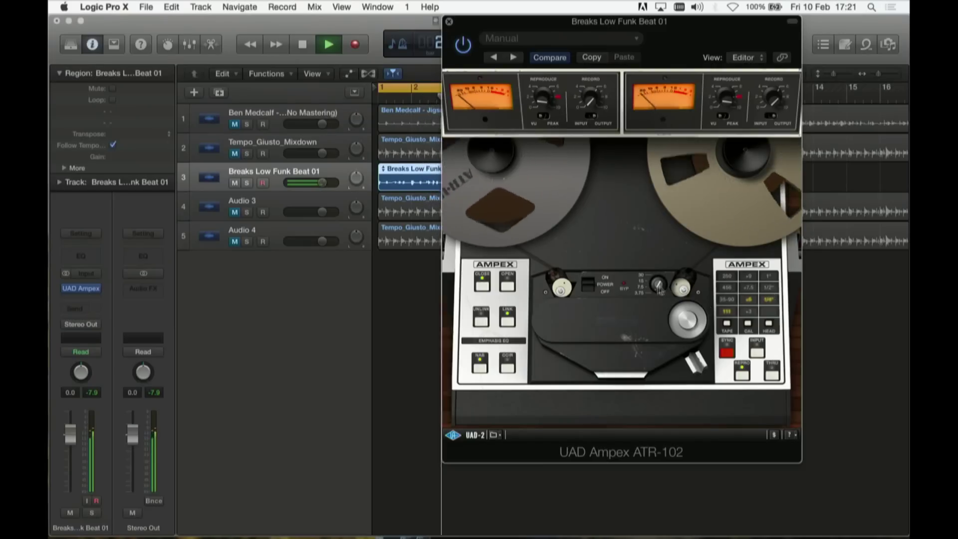
{"action": "left_click", "coordinate": [573, 232]}
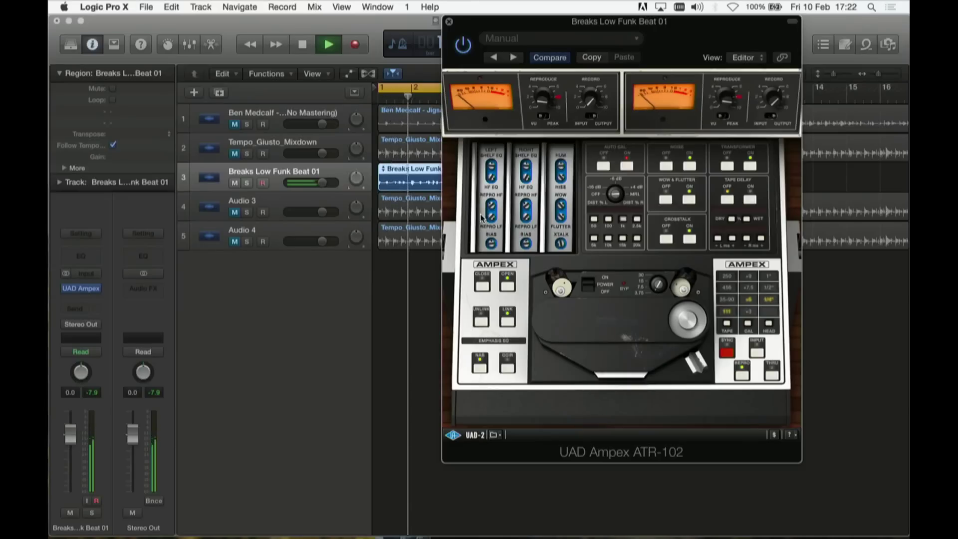
- Insert a Gain plug-in ahead of the tape machine, and reopen the tape machine's window clear of the channel strip
{"action": "mouse_move", "coordinate": [93, 289]}
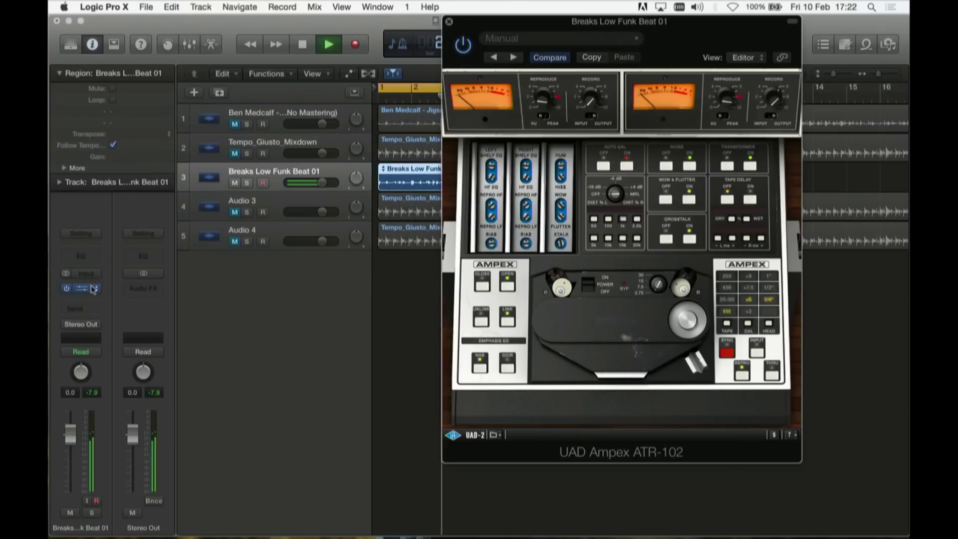
{"action": "left_click", "coordinate": [84, 290]}
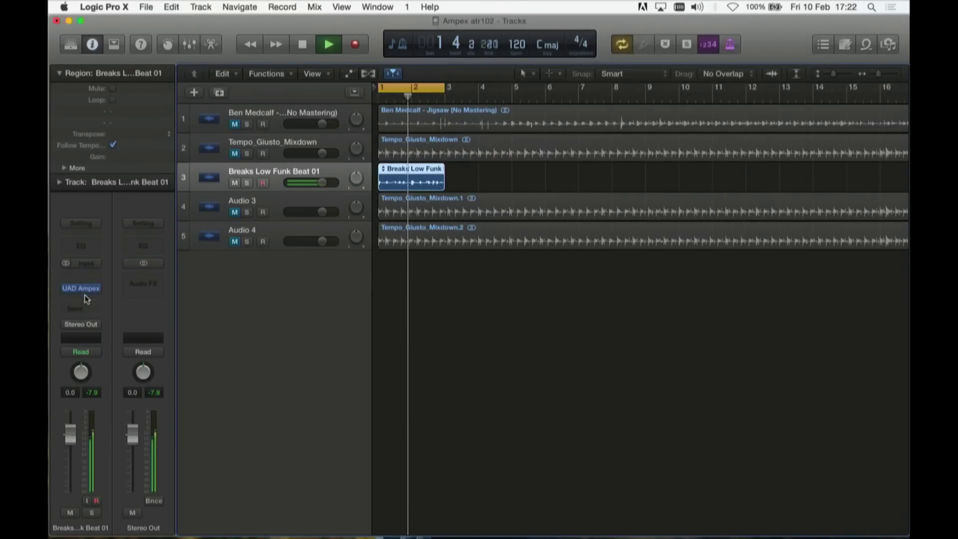
{"action": "left_click", "coordinate": [86, 299]}
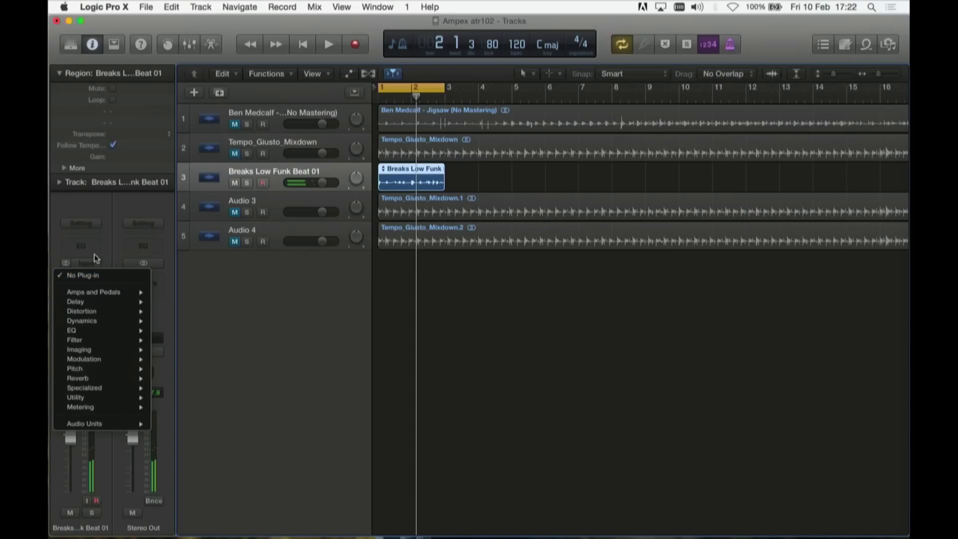
{"action": "mouse_move", "coordinate": [113, 402]}
{"action": "left_click", "coordinate": [170, 397]}
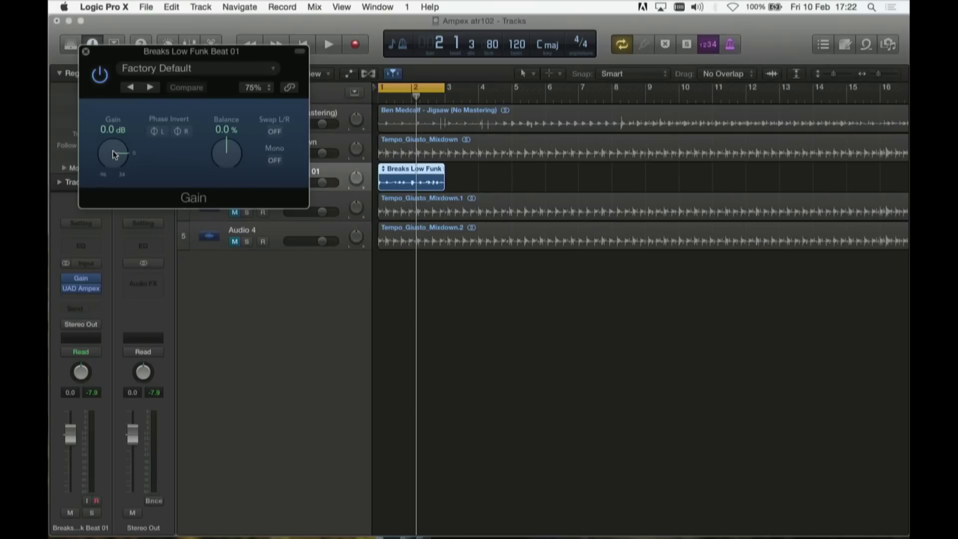
{"action": "left_click", "coordinate": [86, 52]}
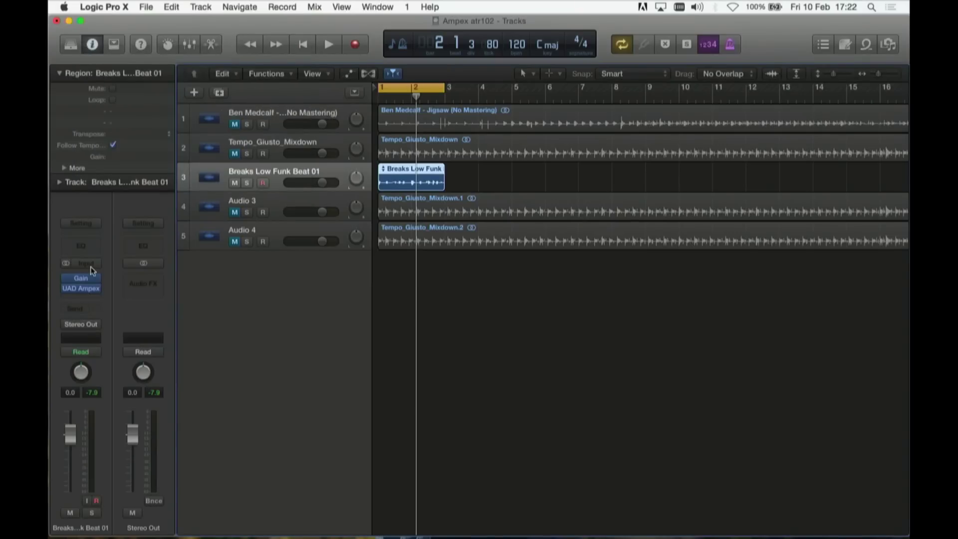
{"action": "left_click", "coordinate": [83, 291]}
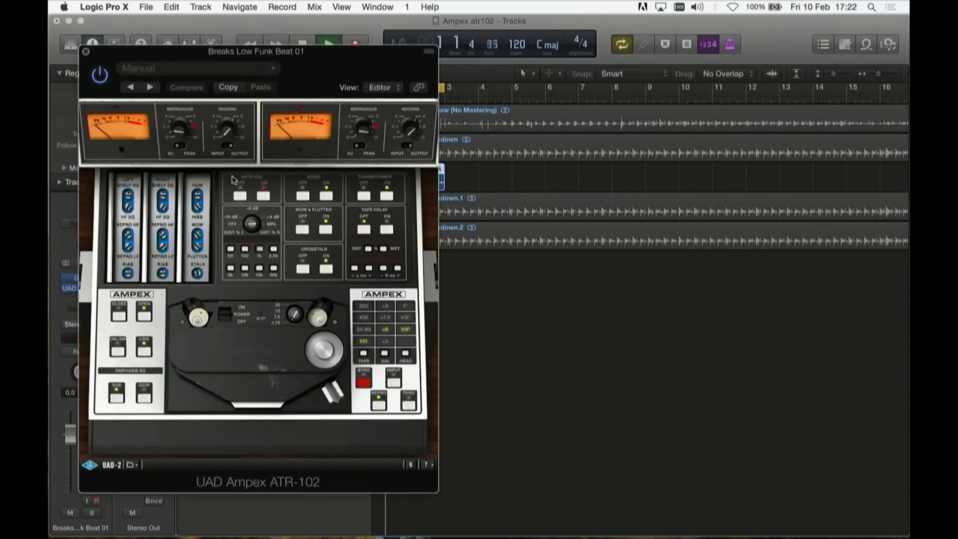
{"action": "left_click_drag", "start_coordinate": [202, 52], "coordinate": [452, 63]}
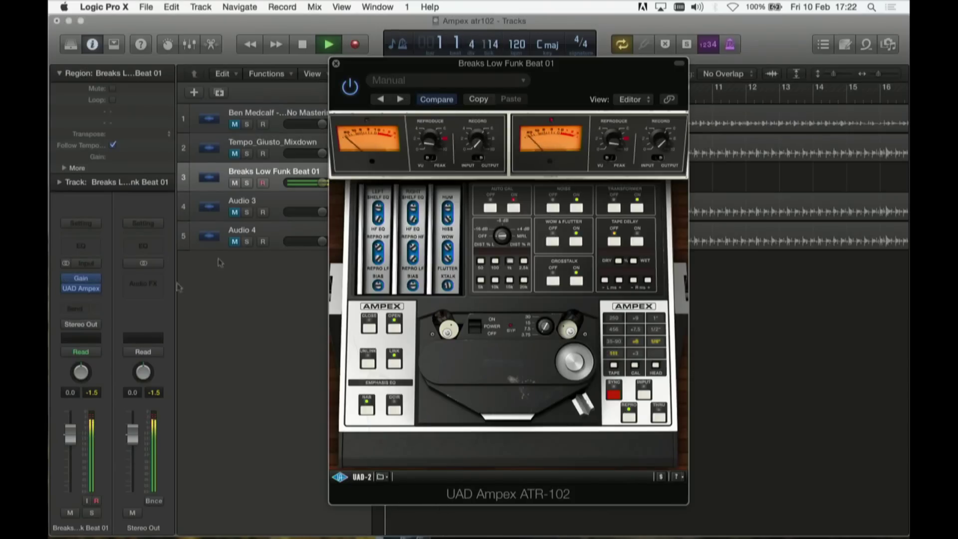
- Set the Gain plug-in ahead of the tape machine to +9.5 dB, close it, and toggle the tape machine's bypass to compare during playback
{"action": "left_click", "coordinate": [82, 280]}
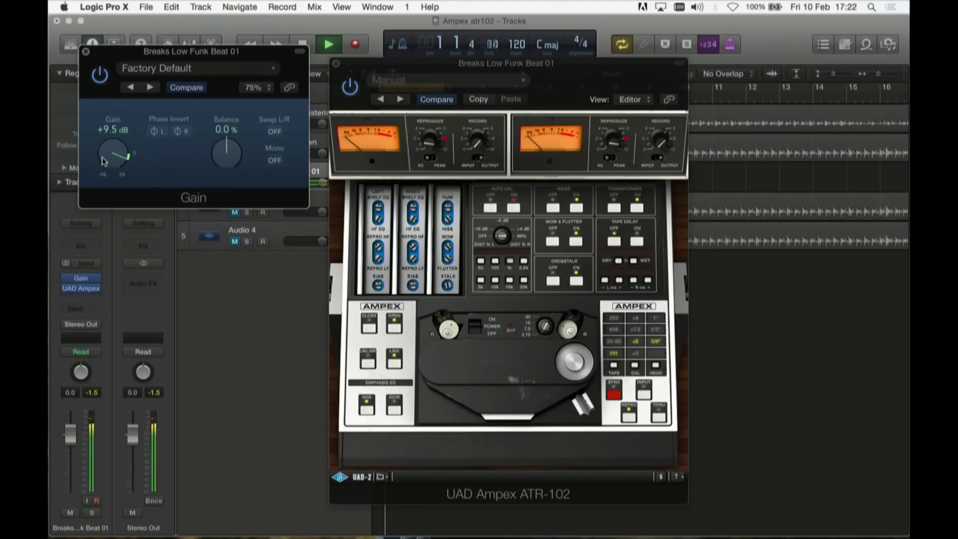
{"action": "left_click", "coordinate": [85, 52]}
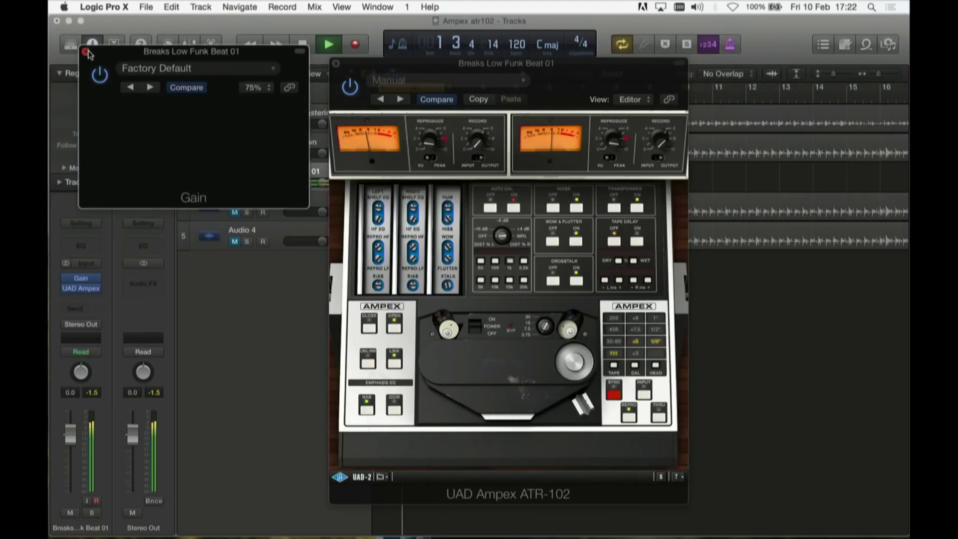
{"action": "left_click", "coordinate": [351, 88]}
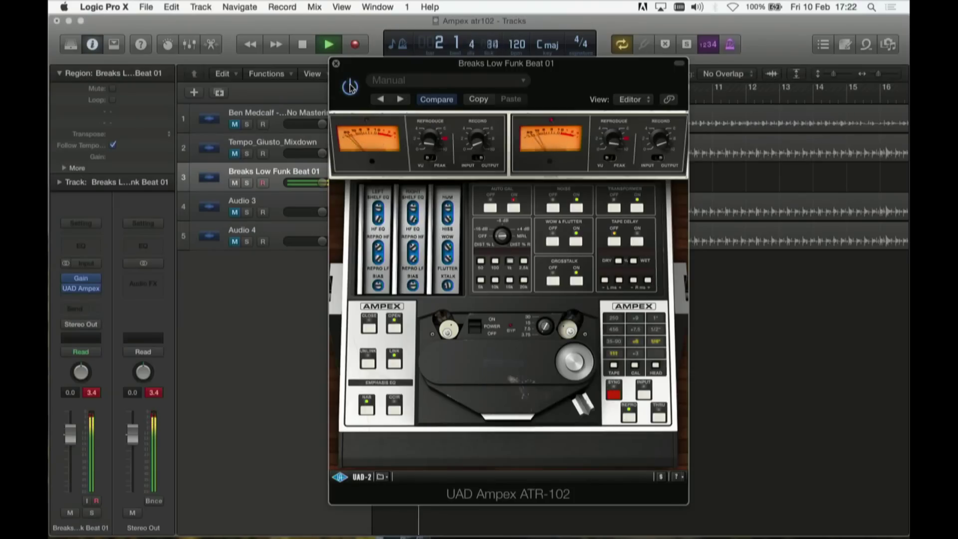
{"action": "key", "text": "space"}
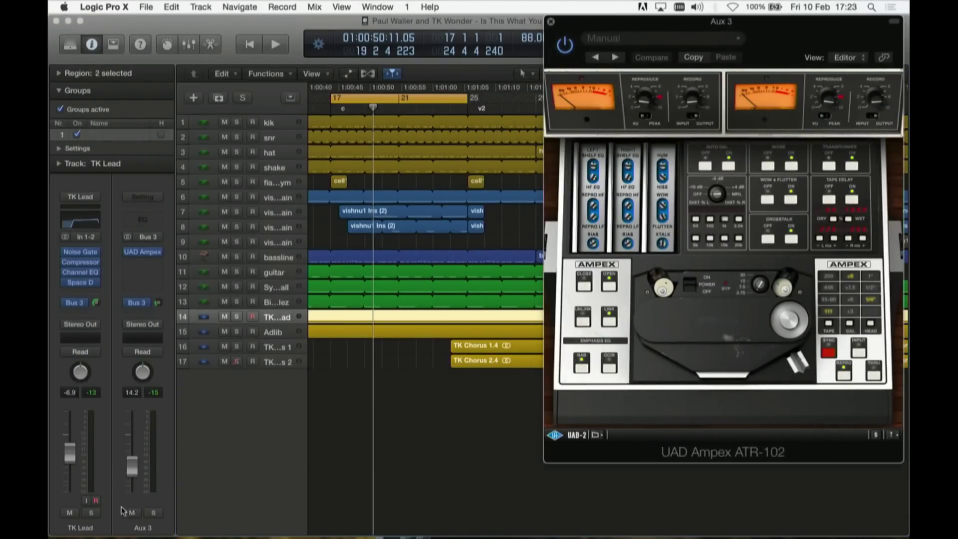
- Mute the Aux 3 channel carrying the tape machine, play the song section, and turn up the system volume
{"action": "left_click", "coordinate": [131, 514]}
{"action": "key", "text": "space"}
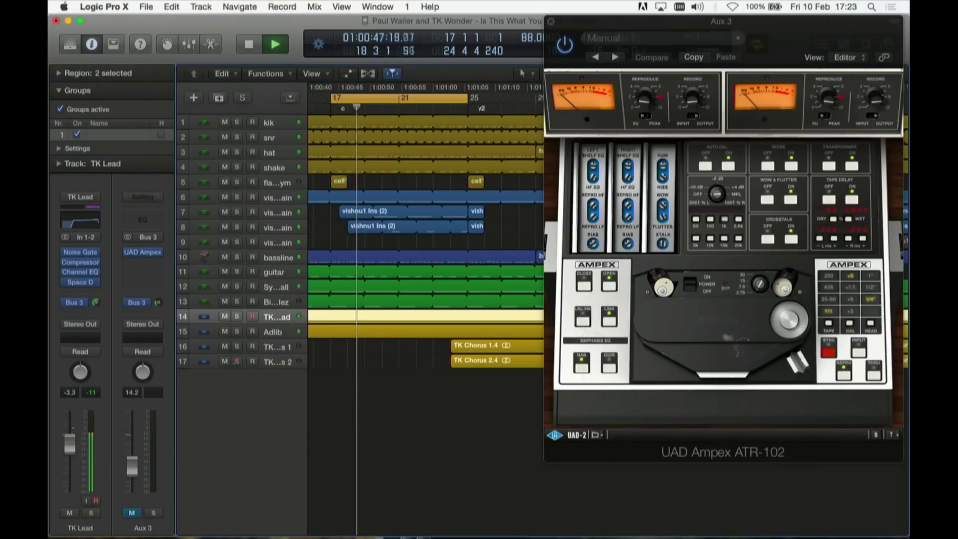
{"action": "key", "text": "XF86AudioRaiseVolume"}
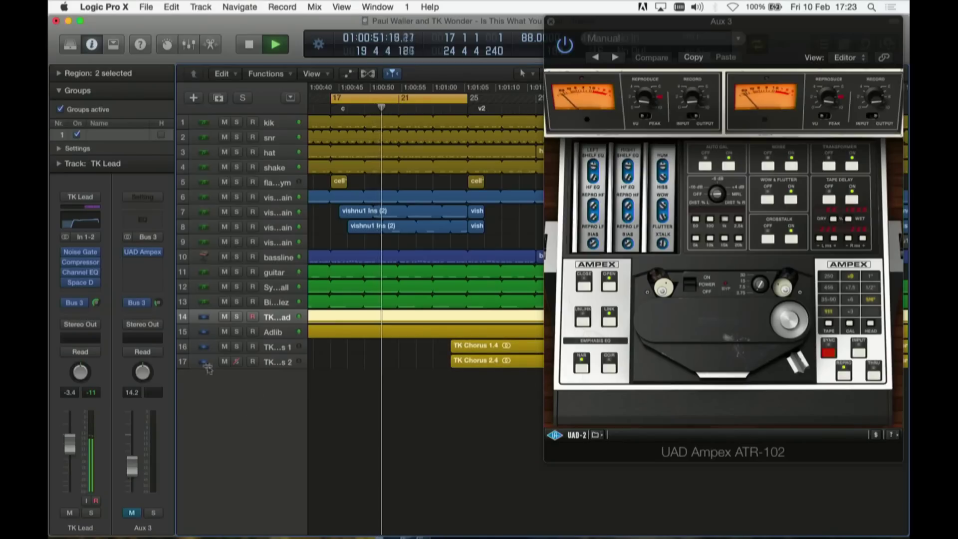
- Solo TK Lead, compare it without and with Aux 3, and set the Aux 3 fader to -5.5 dB with the channel unmuted
{"action": "left_click", "coordinate": [90, 513]}
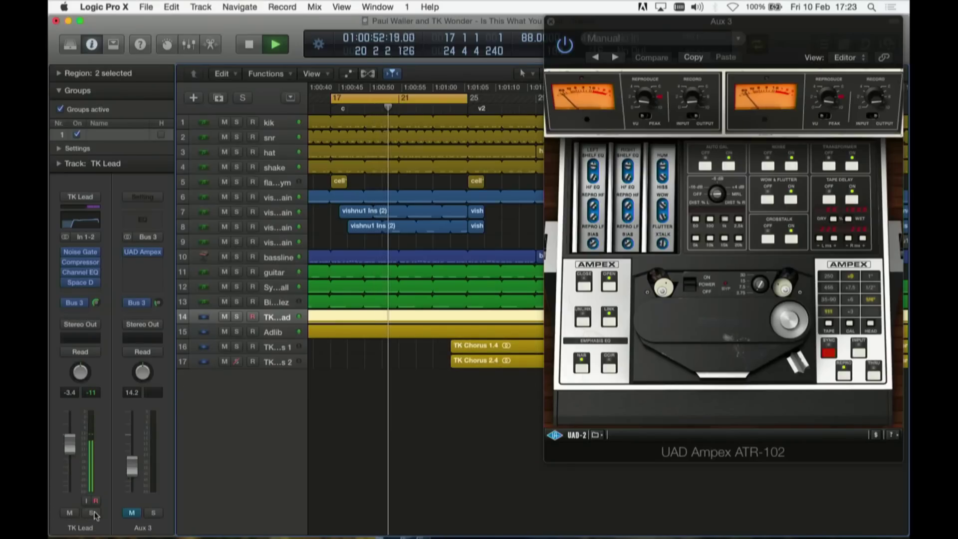
{"action": "left_click", "coordinate": [132, 514]}
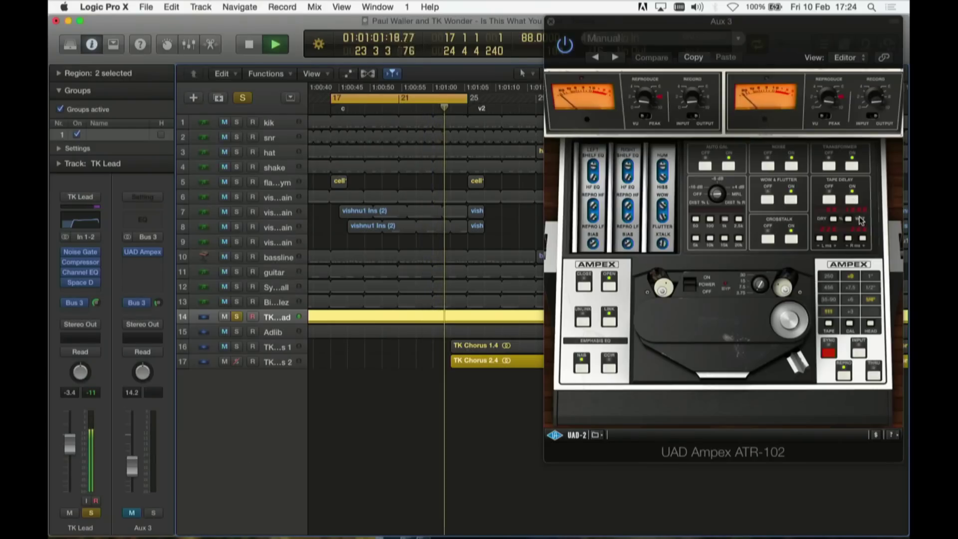
{"action": "left_click", "coordinate": [132, 513]}
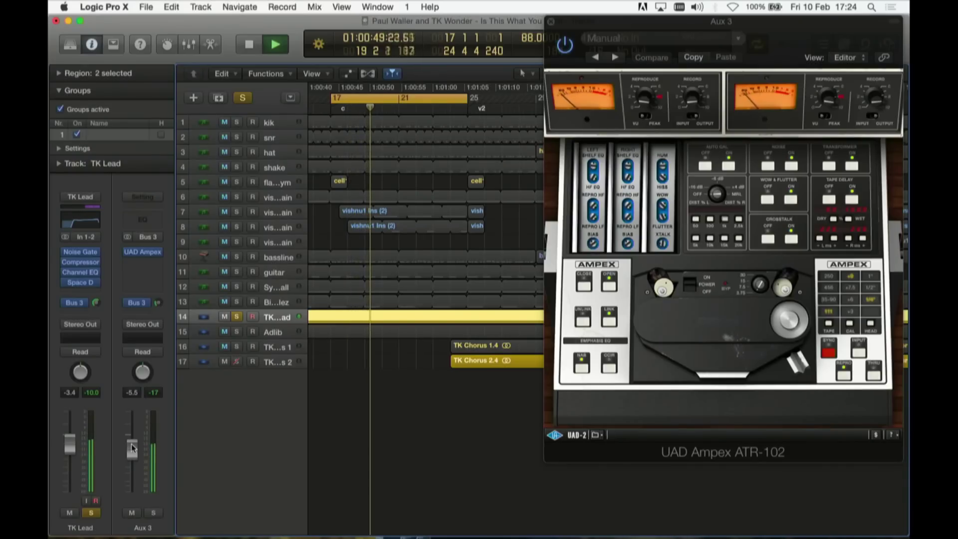
{"action": "key", "text": "space"}
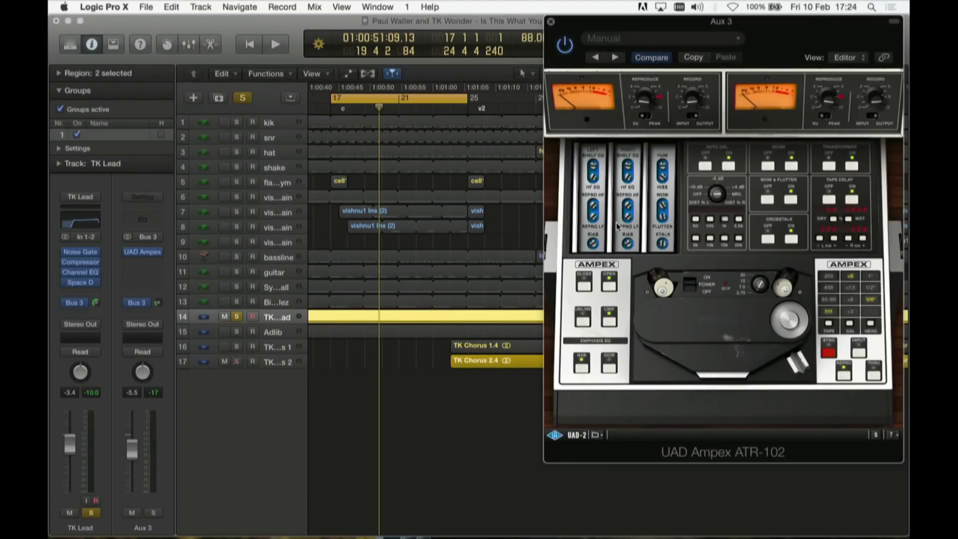
- Close the tape machine's hidden control section, and lower the Aux 3 fader to -11.4 dB during playback
{"action": "left_click", "coordinate": [583, 287]}
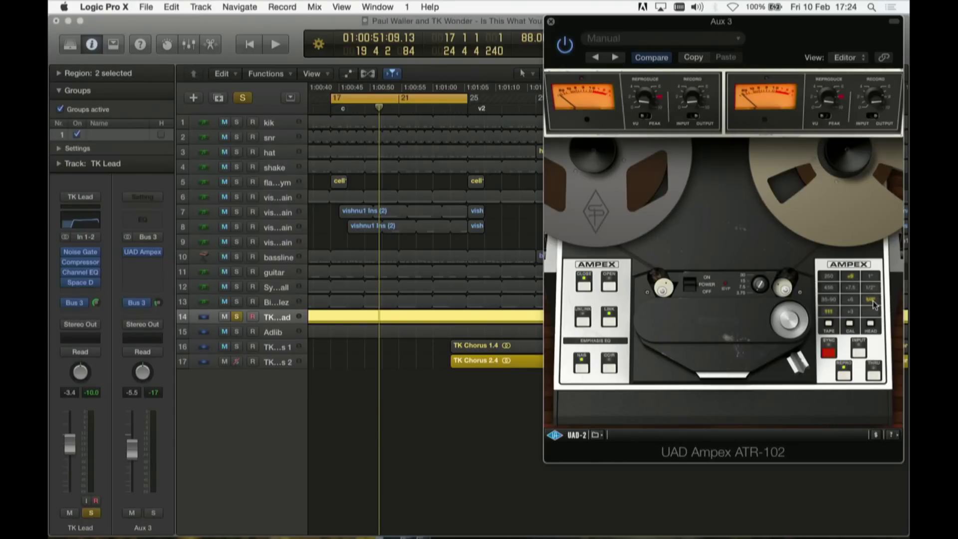
{"action": "key", "text": "space"}
{"action": "left_click_drag", "start_coordinate": [132, 455], "coordinate": [135, 481]}
{"action": "key", "text": "space"}
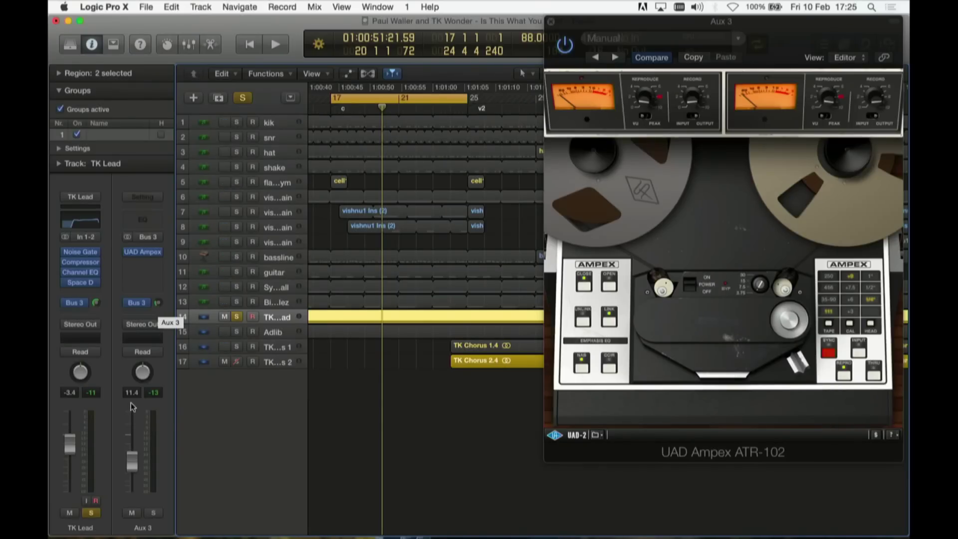
- Set Aux 3's own Bus 3 send to +0.7 dB during playback, and take TK Lead out of solo
{"action": "key", "text": "space"}
{"action": "mouse_move", "coordinate": [158, 306]}
{"action": "left_mouse_down"}
{"action": "mouse_move", "coordinate": [158, 282]}
{"action": "mouse_move", "coordinate": [157, 303]}
{"action": "left_mouse_up"}
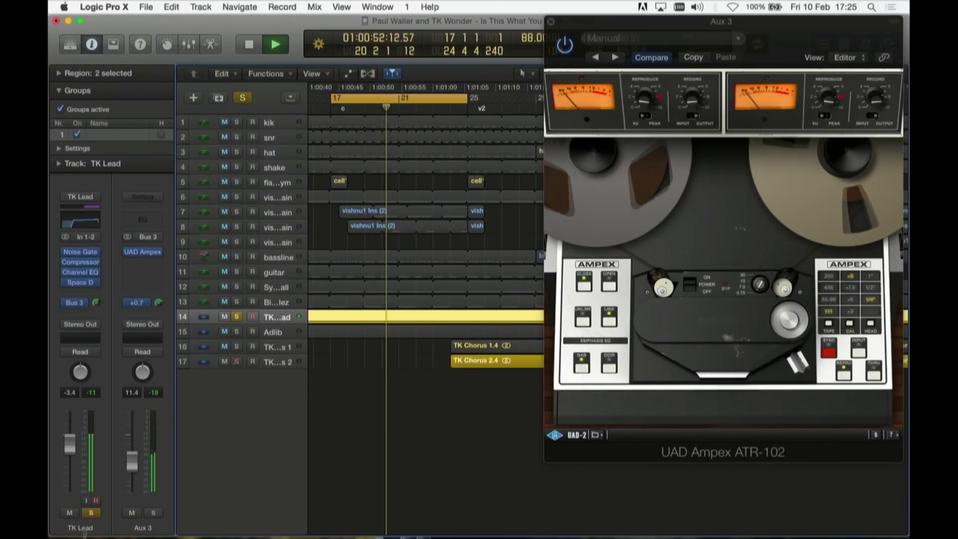
{"action": "left_click", "coordinate": [91, 512]}
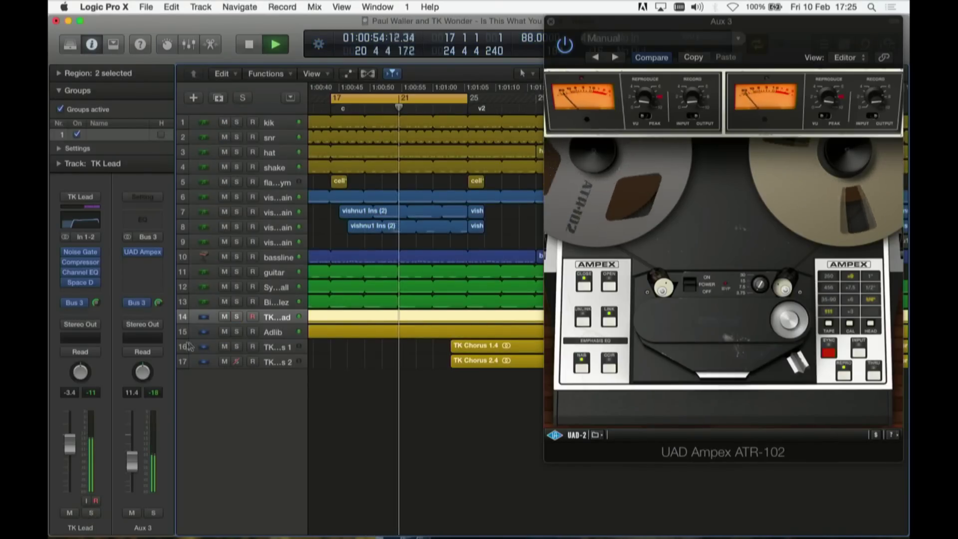
- Lower Aux 3's Bus 3 send to -8.8 dB while the full mix plays, and stop playback
{"action": "mouse_move", "coordinate": [158, 302]}
{"action": "left_mouse_down"}
{"action": "mouse_move", "coordinate": [158, 291]}
{"action": "mouse_move", "coordinate": [158, 320]}
{"action": "left_mouse_up"}
{"action": "key", "text": "space"}
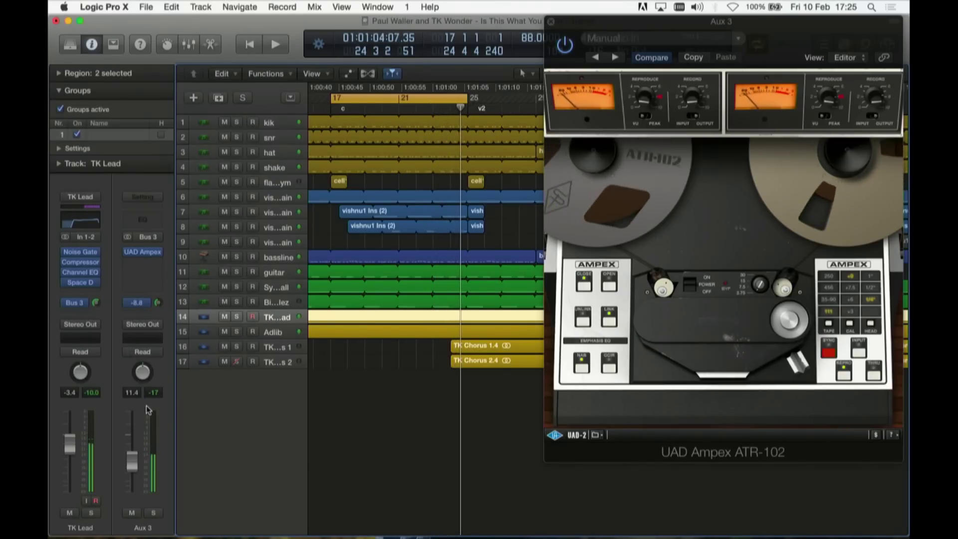